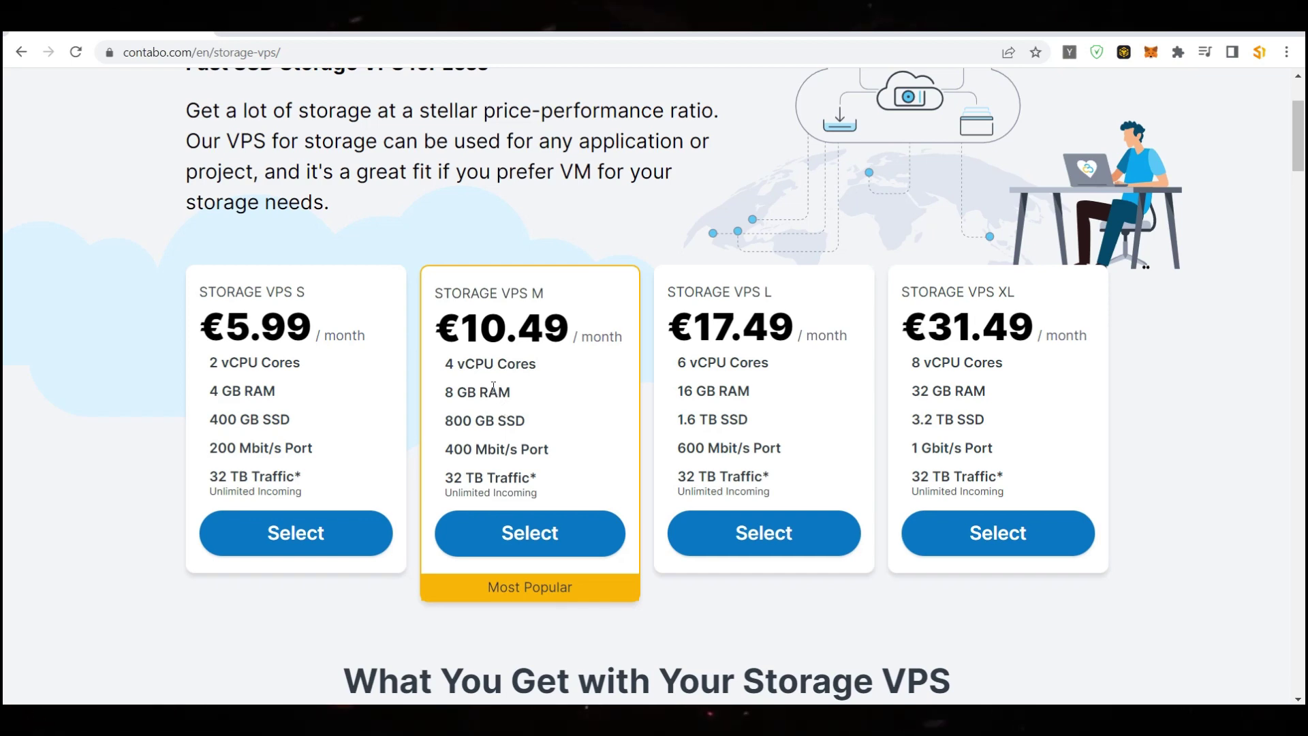
Go to the Cloud VPS plans page from the VPS menu
{"action": "mouse_move", "coordinate": [385, 122]}
{"action": "left_click", "coordinate": [442, 183]}
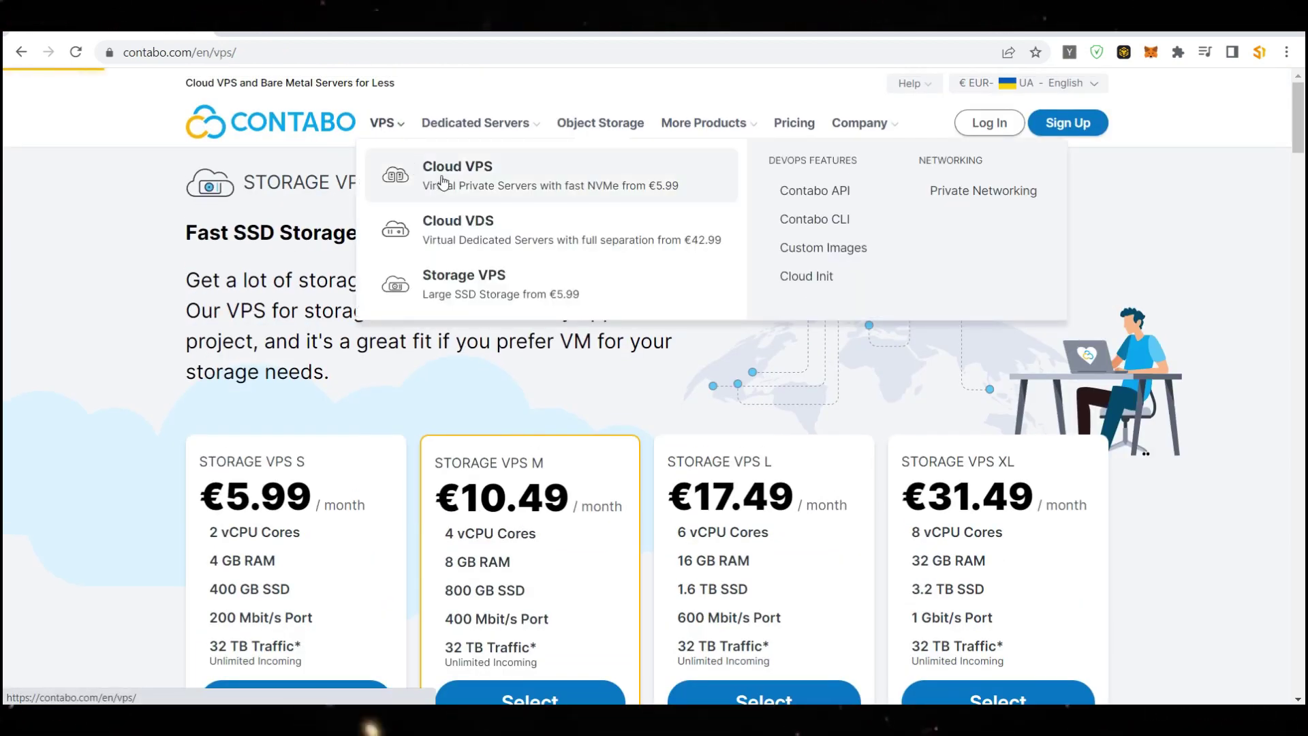
{"action": "scroll", "coordinate": [479, 407], "scroll_direction": "down", "scroll_amount": 3}
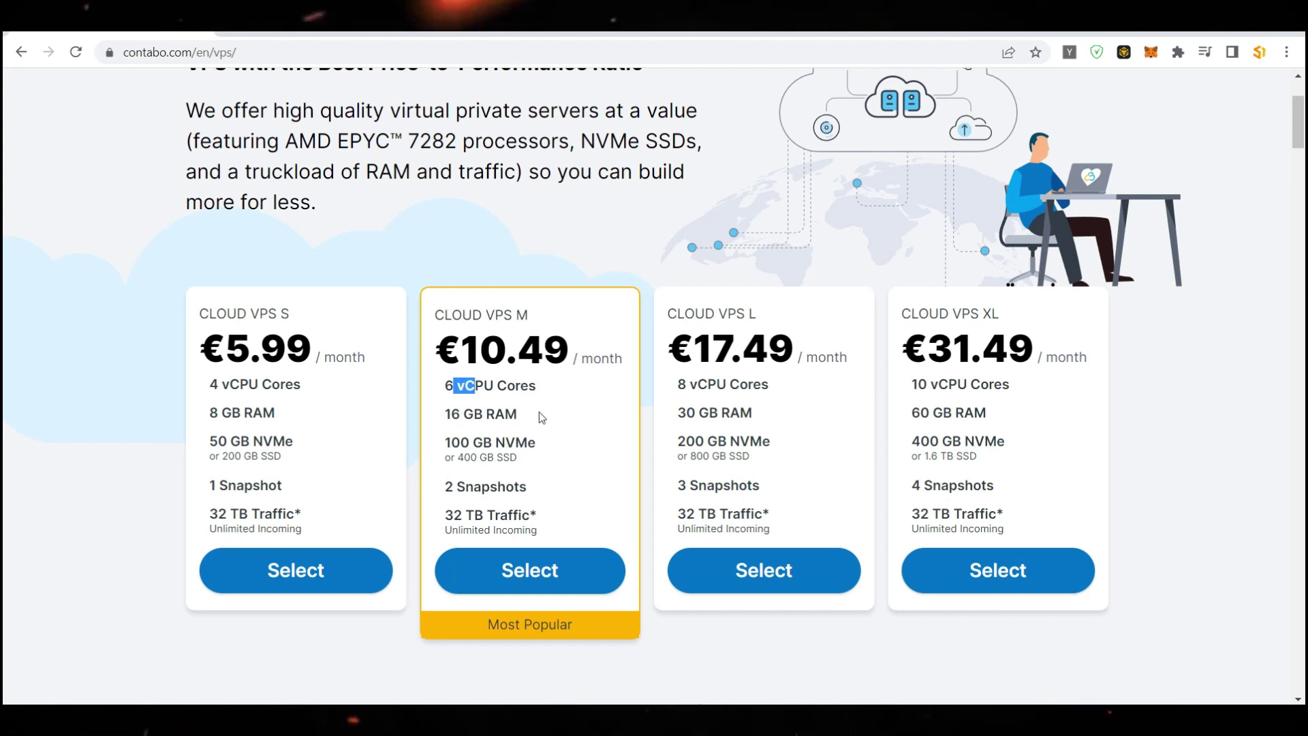
Compare the S, M, L and XL plan cards: 4 to 10 vCPU cores, 8 to 60 GB RAM
{"action": "left_click", "coordinate": [500, 229]}
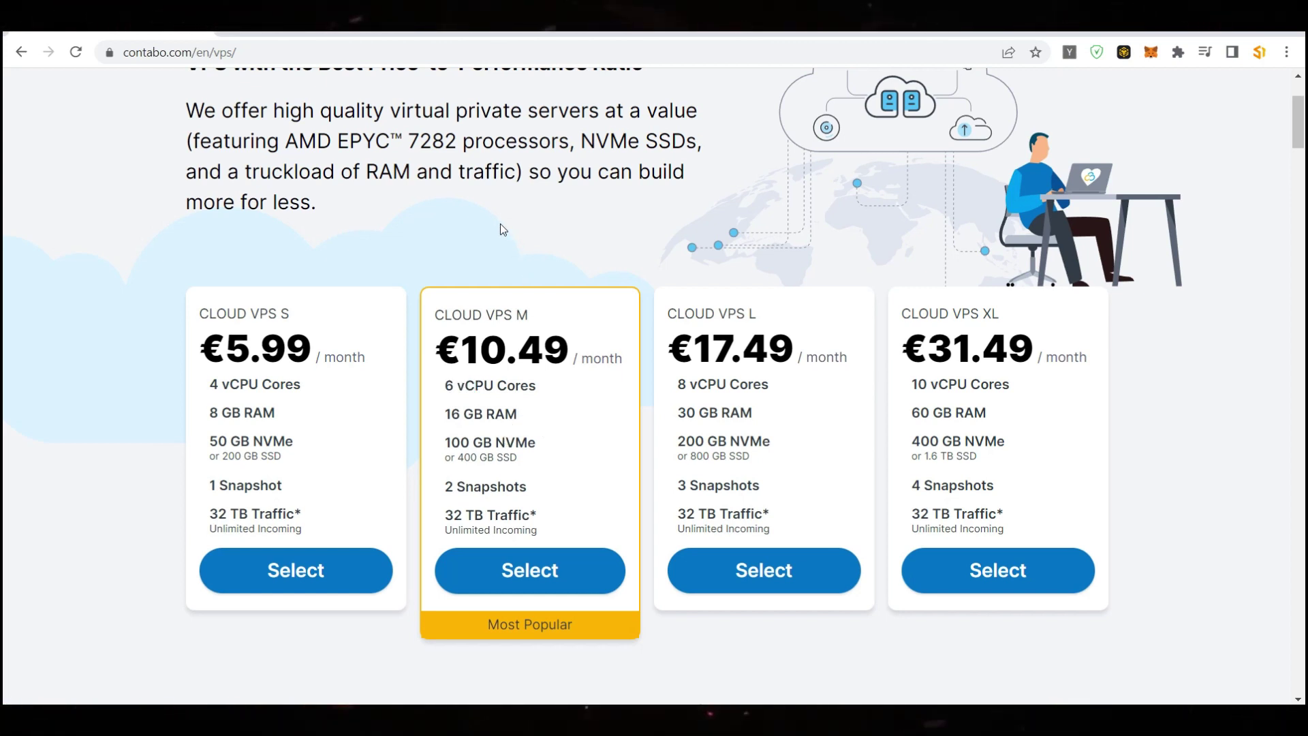
{"action": "scroll", "coordinate": [464, 481], "scroll_direction": "up", "scroll_amount": 3}
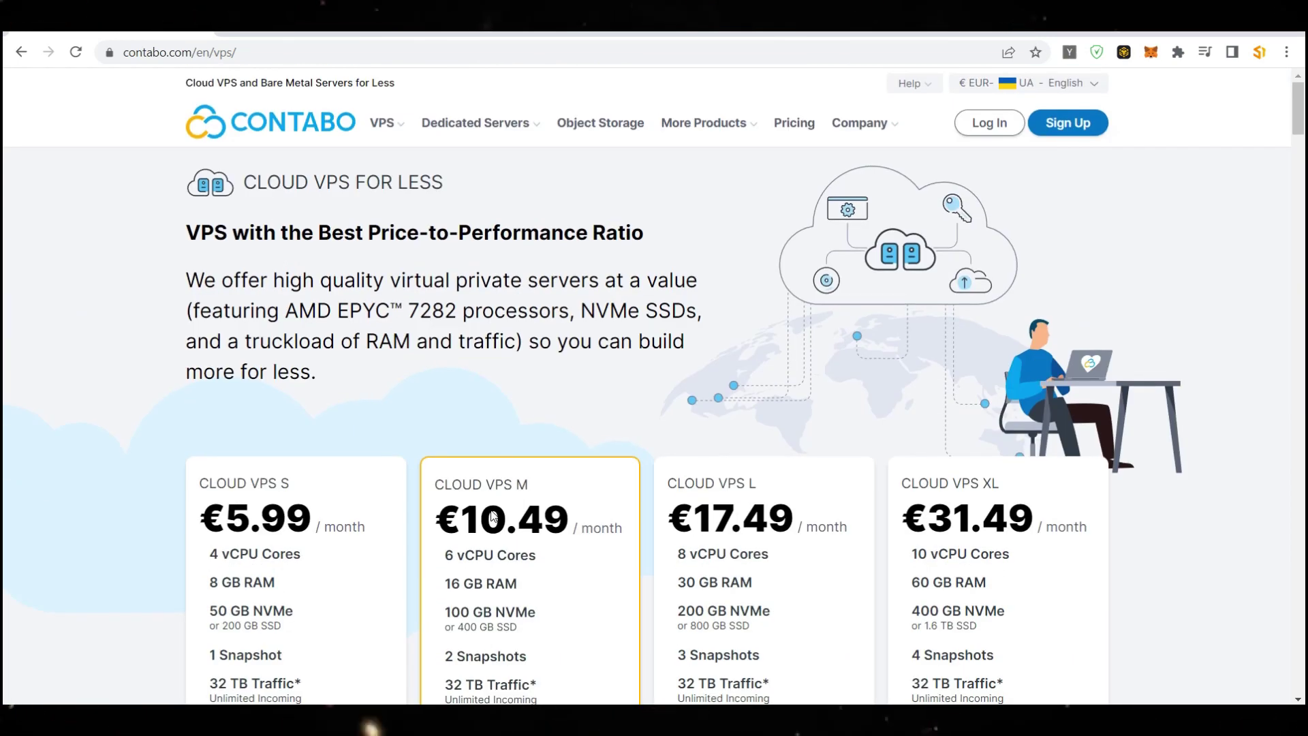
{"action": "mouse_move", "coordinate": [402, 128]}
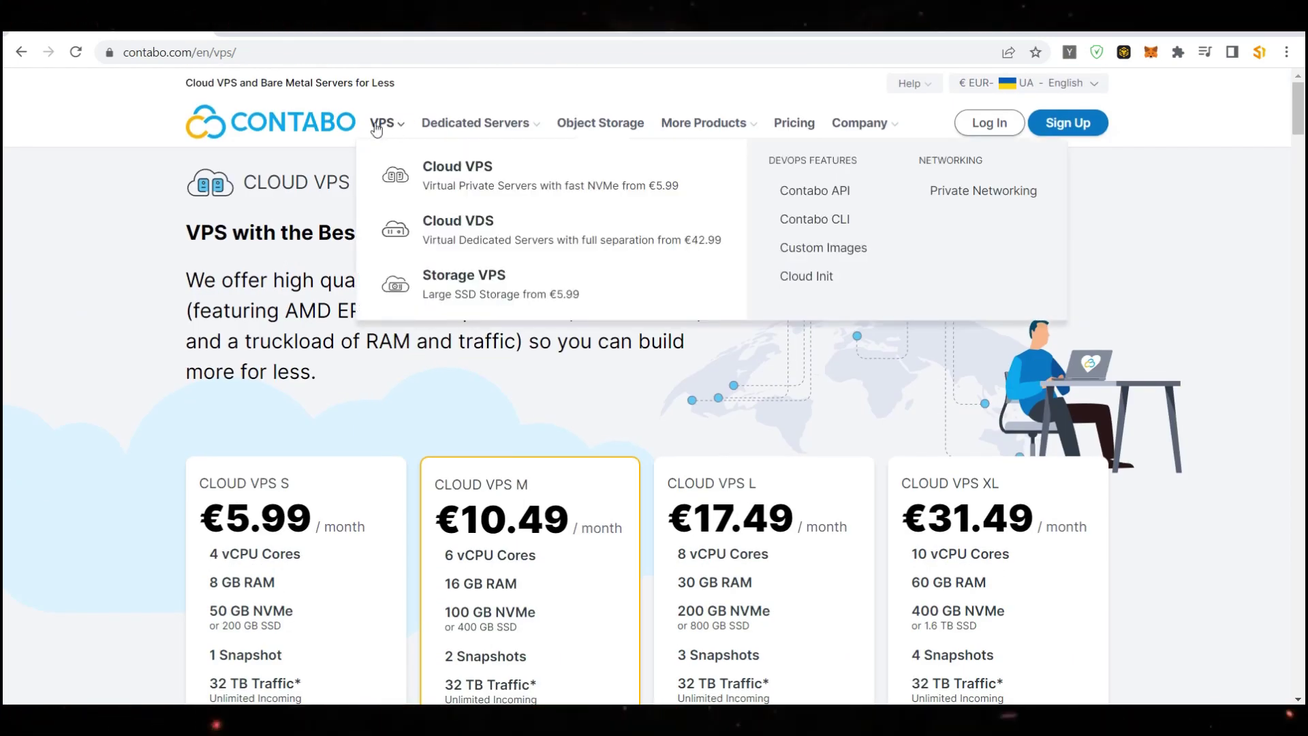
{"action": "scroll", "coordinate": [365, 370], "scroll_direction": "down", "scroll_amount": 5}
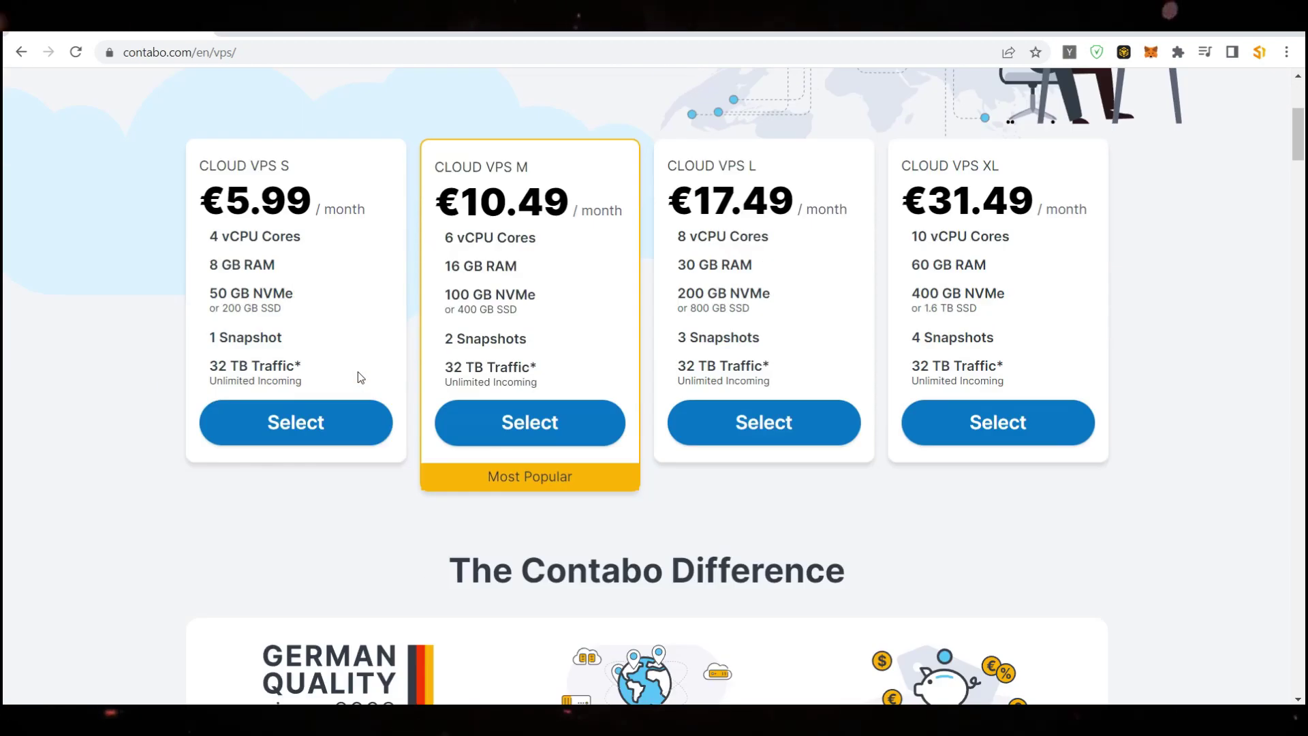
{"action": "scroll", "coordinate": [662, 447], "scroll_direction": "up", "scroll_amount": 4}
{"action": "scroll", "coordinate": [936, 353], "scroll_direction": "down", "scroll_amount": 1}
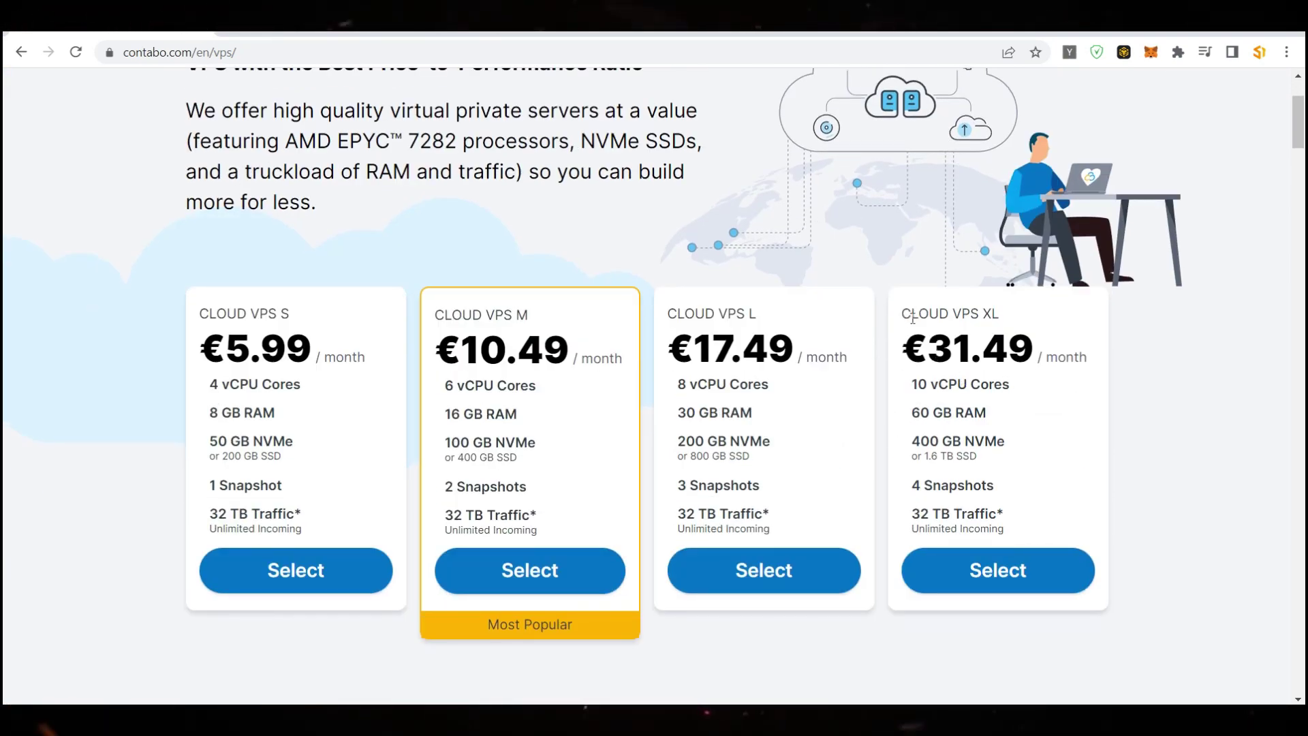
{"action": "scroll", "coordinate": [933, 506], "scroll_direction": "up", "scroll_amount": 3}
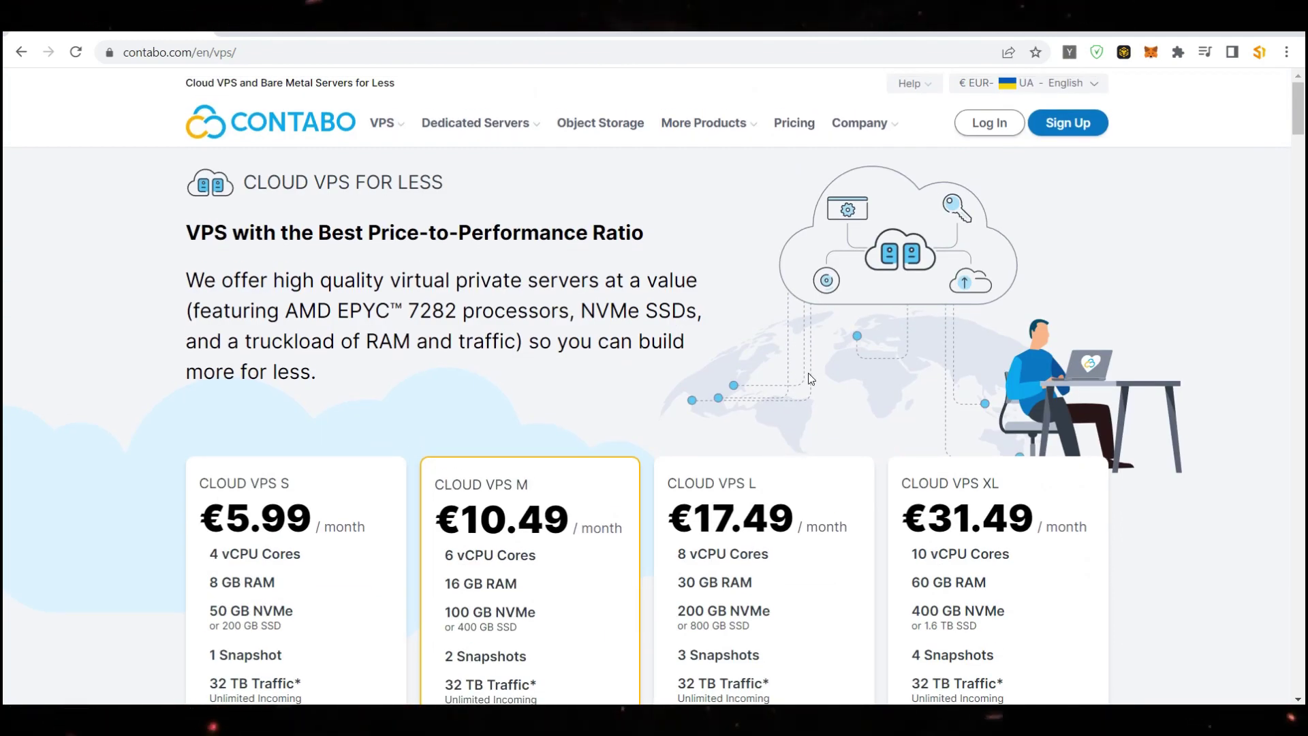
{"action": "scroll", "coordinate": [810, 379], "scroll_direction": "down", "scroll_amount": 1}
{"action": "scroll", "coordinate": [810, 379], "scroll_direction": "up", "scroll_amount": 1}
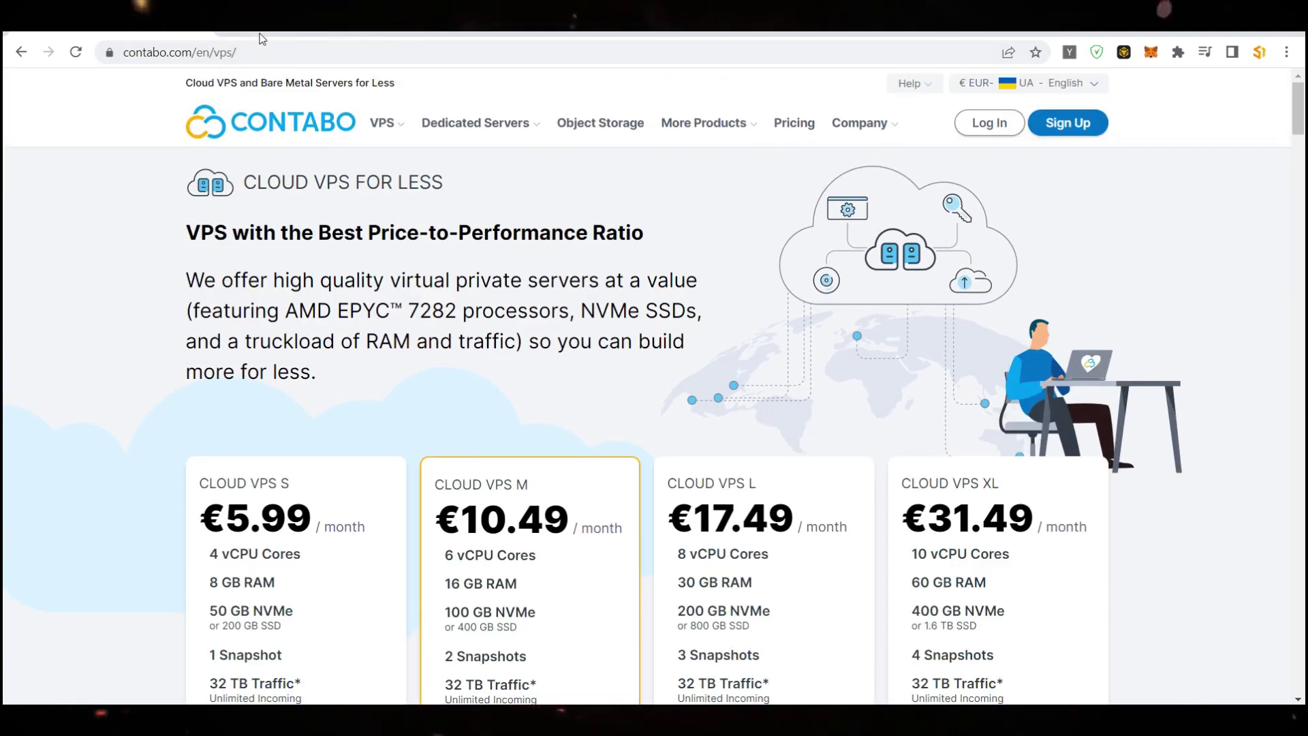
{"action": "left_click", "coordinate": [267, 35]}
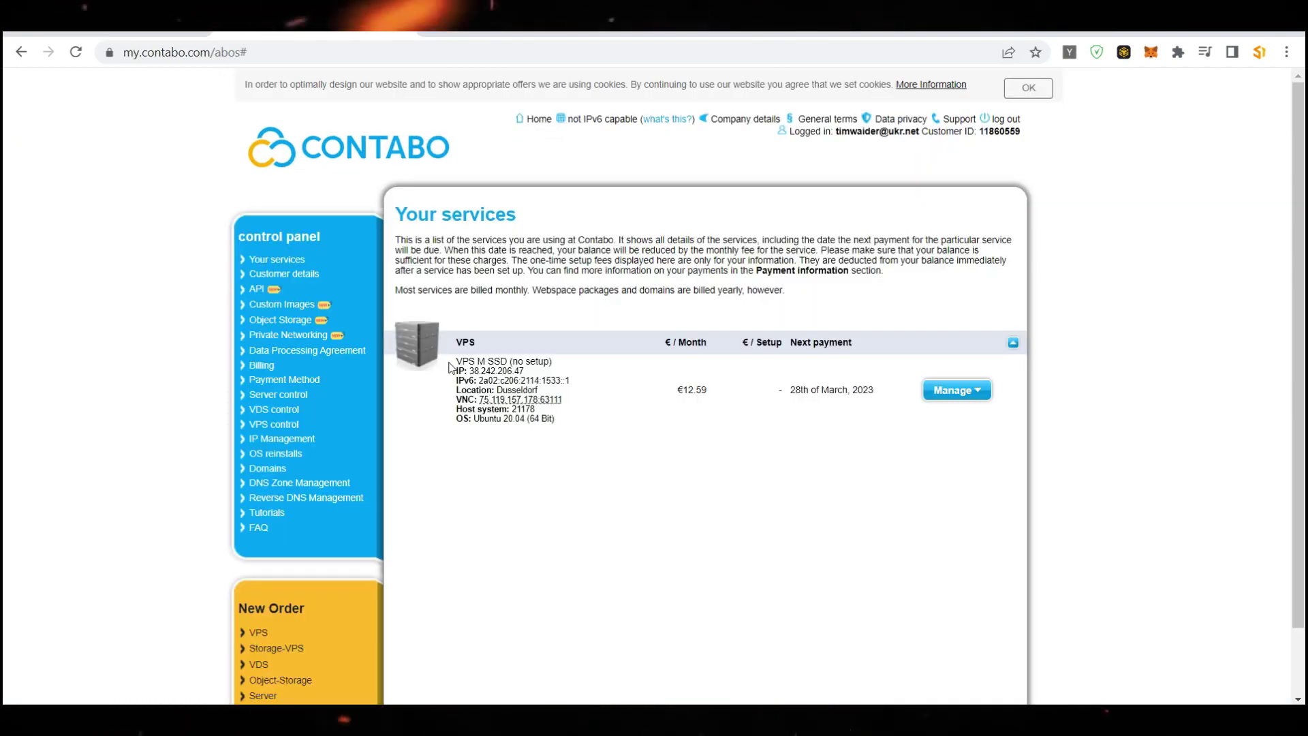
{"action": "left_click", "coordinate": [152, 39]}
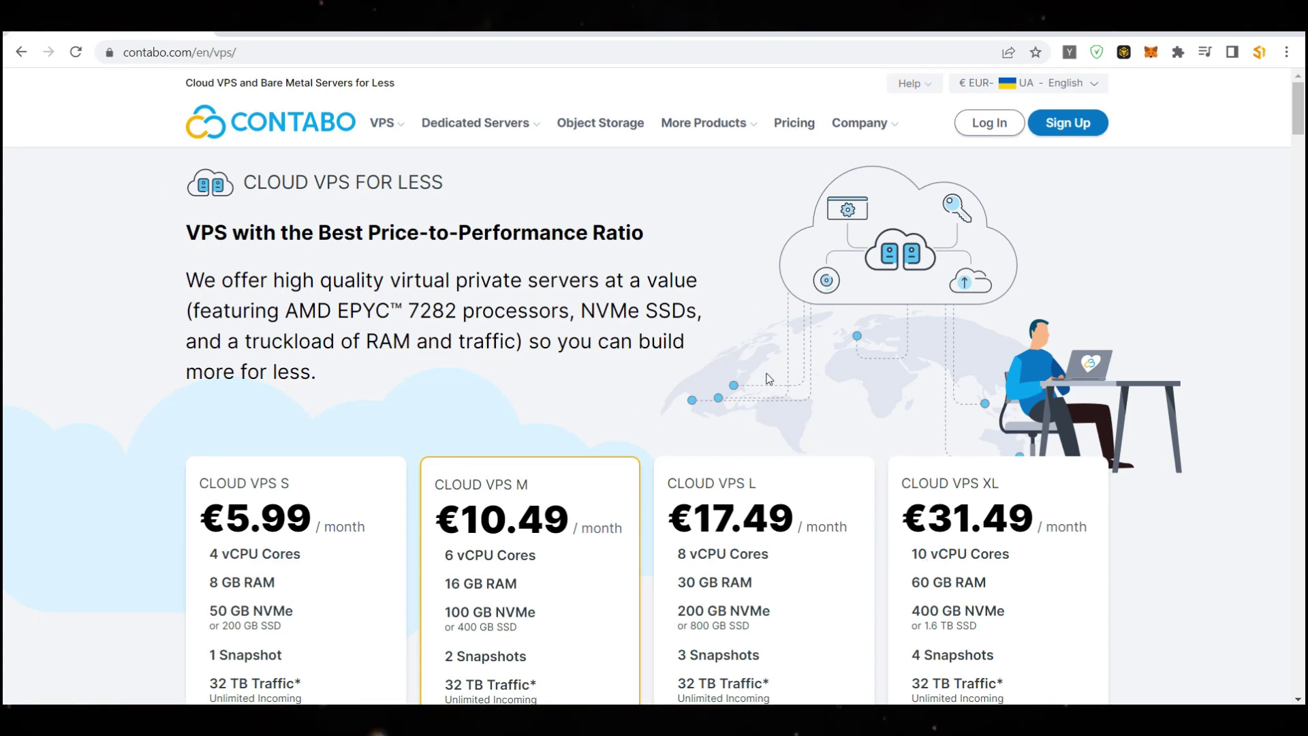
{"action": "scroll", "coordinate": [1097, 502], "scroll_direction": "down", "scroll_amount": 1}
{"action": "scroll", "coordinate": [1097, 502], "scroll_direction": "down", "scroll_amount": 4}
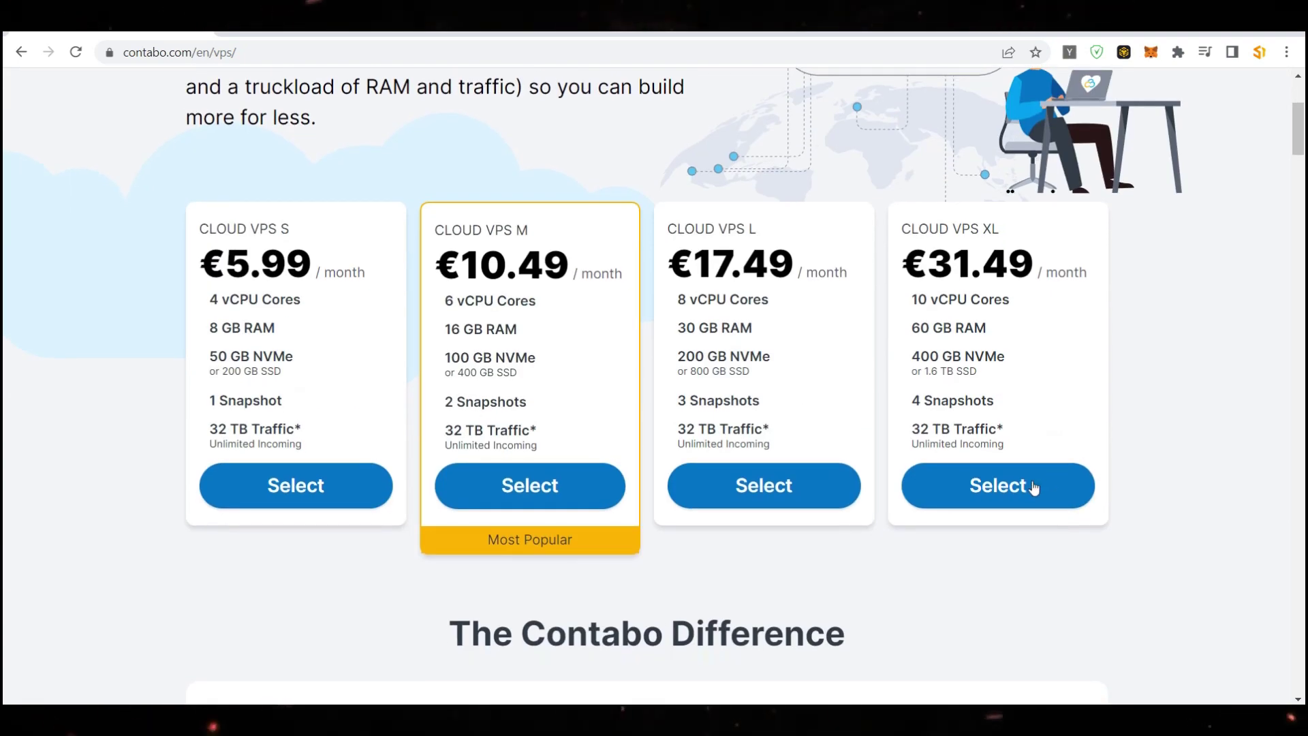
Select Cloud VPS XL with a 3 Months term in European Union (Germany), €109.46 due today
{"action": "left_click", "coordinate": [996, 490]}
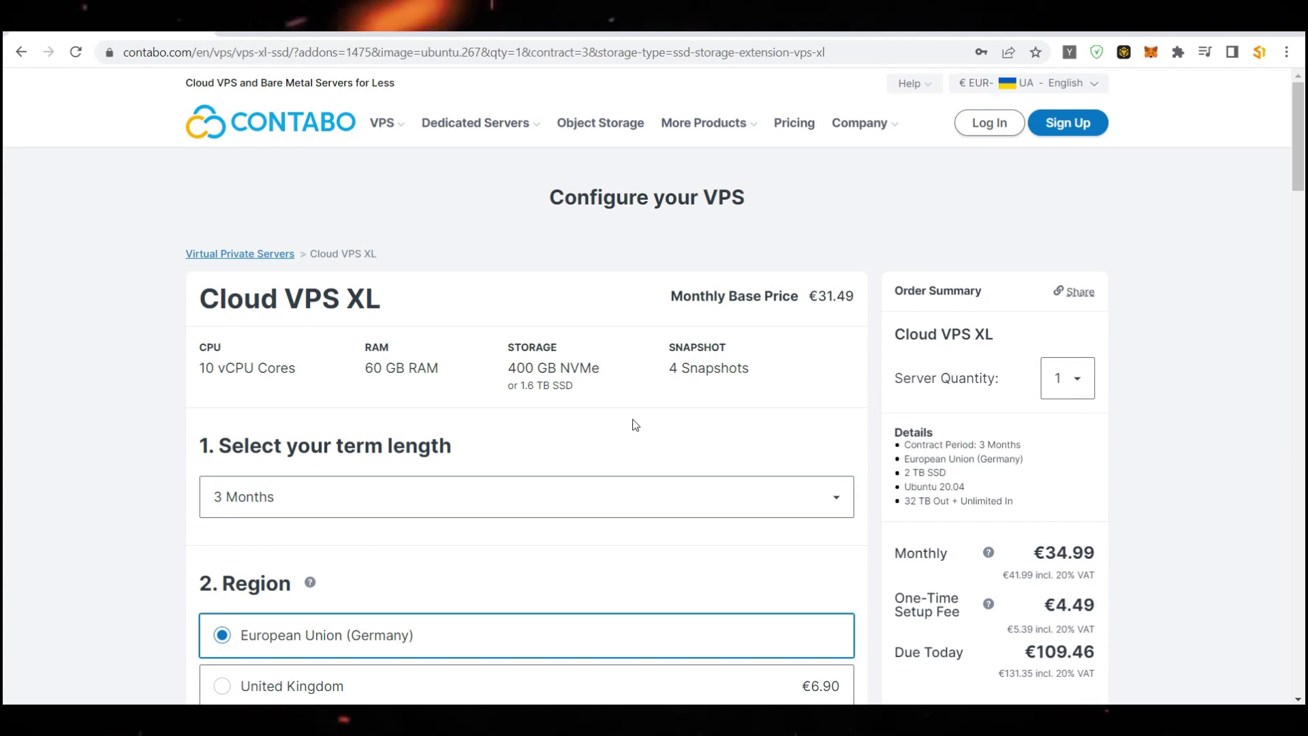
{"action": "scroll", "coordinate": [602, 442], "scroll_direction": "down", "scroll_amount": 3}
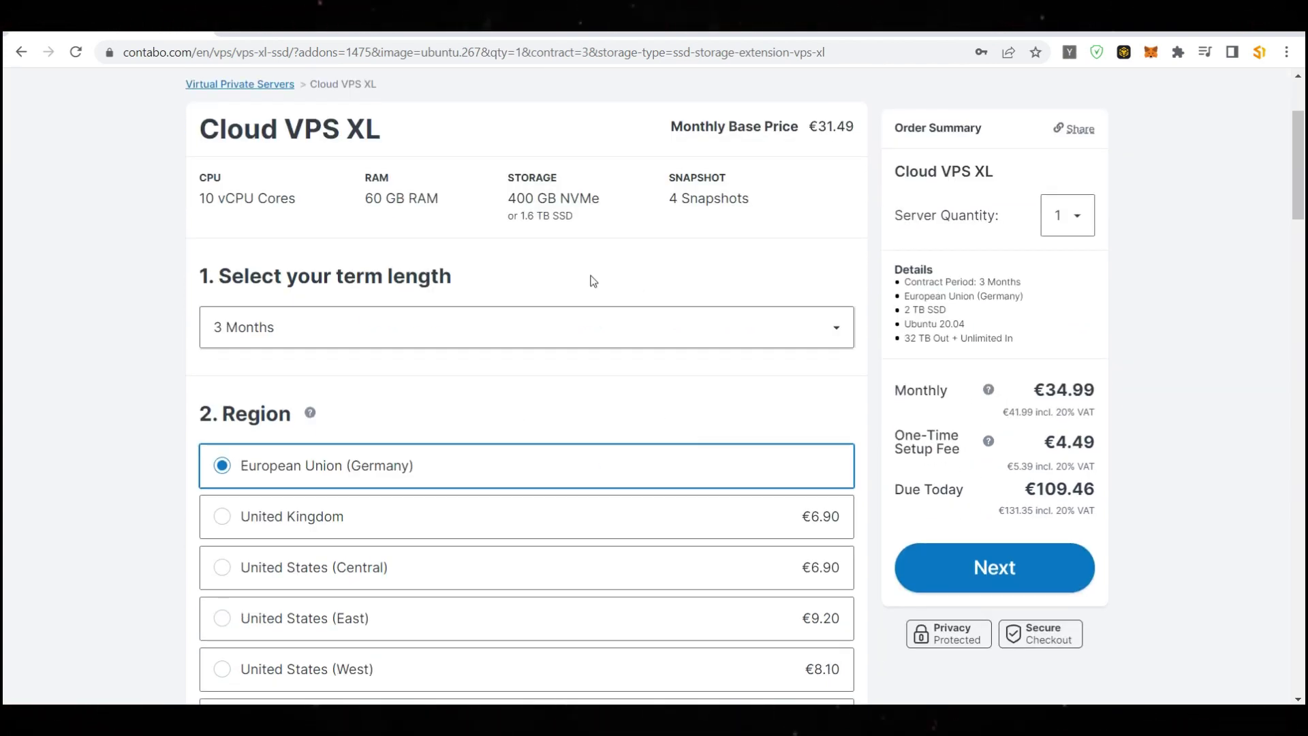
{"action": "scroll", "coordinate": [579, 423], "scroll_direction": "up", "scroll_amount": 3}
{"action": "scroll", "coordinate": [498, 443], "scroll_direction": "down", "scroll_amount": 3}
{"action": "left_click", "coordinate": [410, 332]}
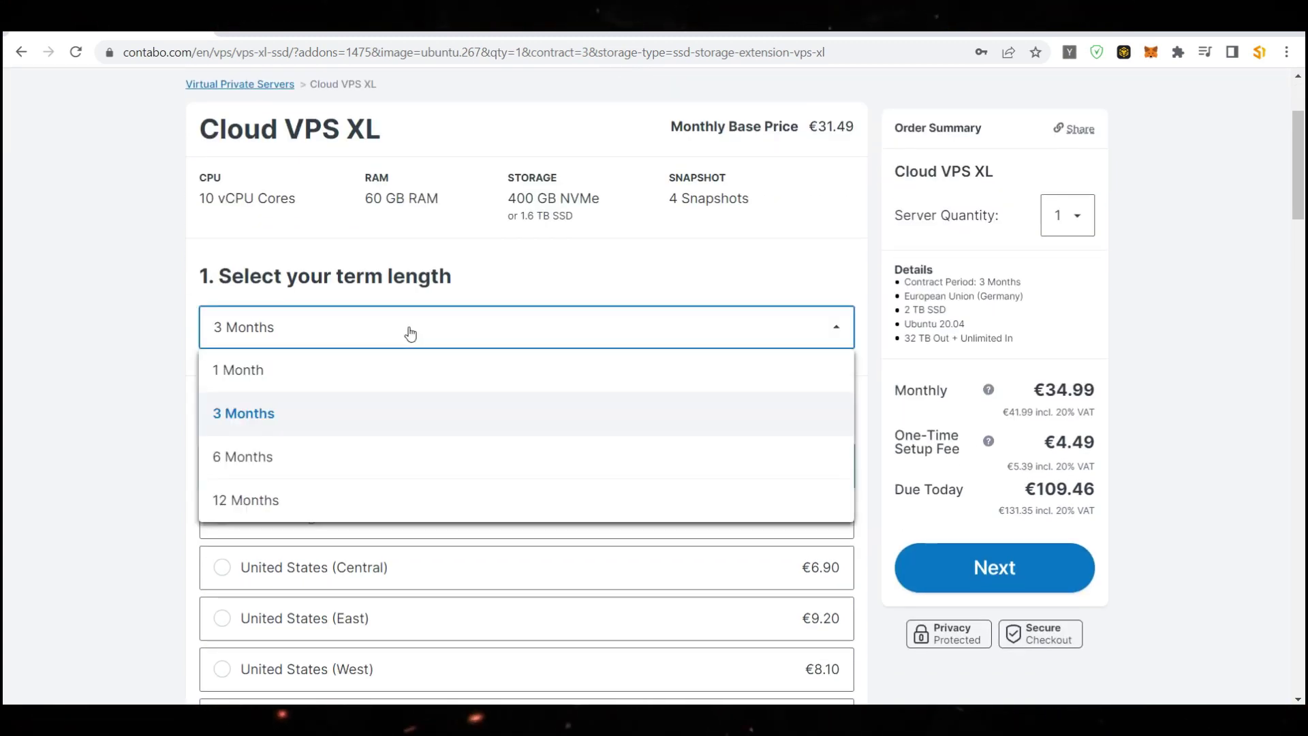
{"action": "left_click", "coordinate": [280, 418]}
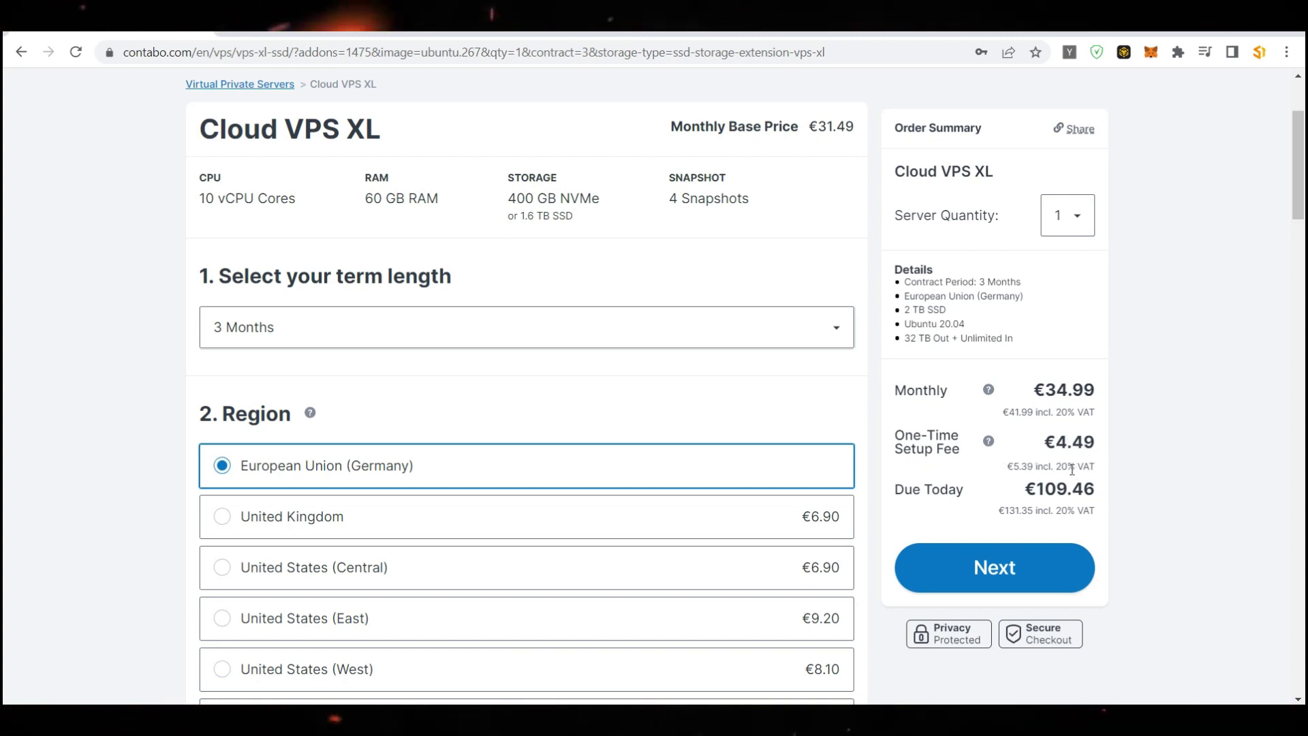
{"action": "scroll", "coordinate": [508, 297], "scroll_direction": "down", "scroll_amount": 4}
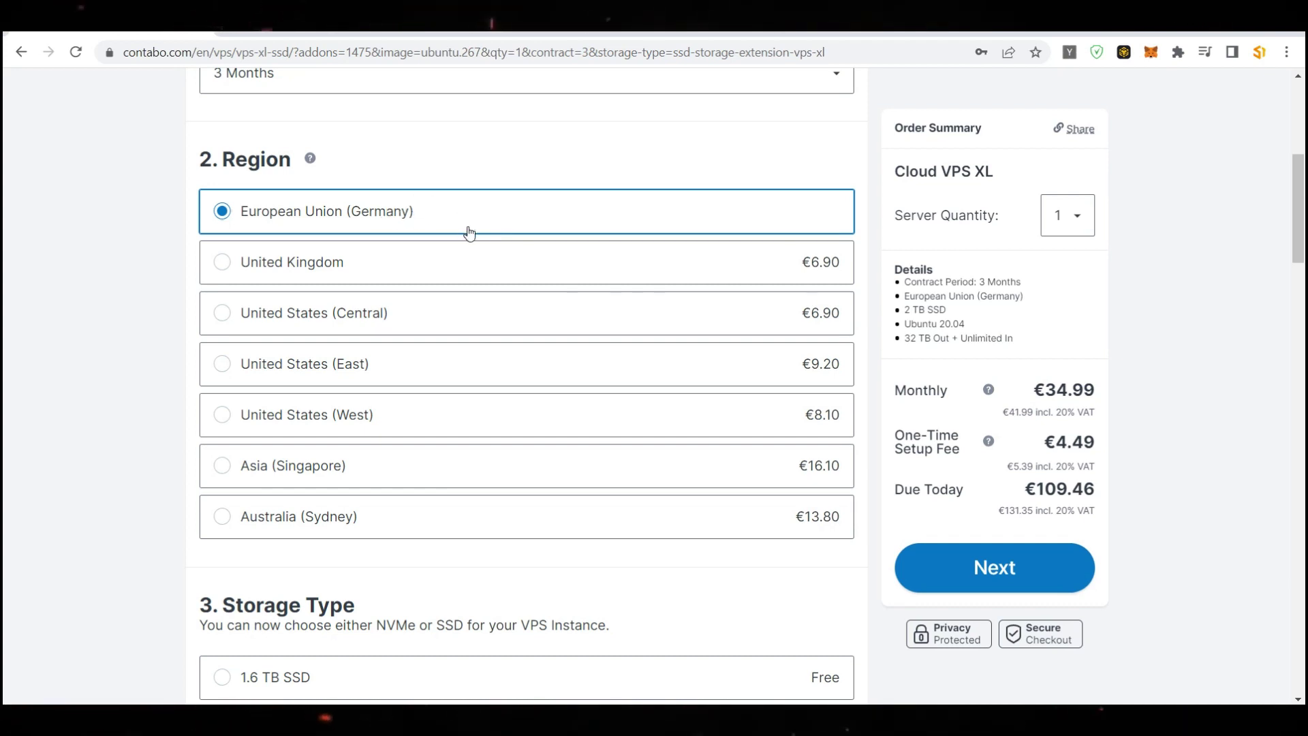
Check the 2 TB SSD price, then settle on free 1.6 TB SSD storage (€98.96 due today)
{"action": "scroll", "coordinate": [469, 234], "scroll_direction": "down", "scroll_amount": 6}
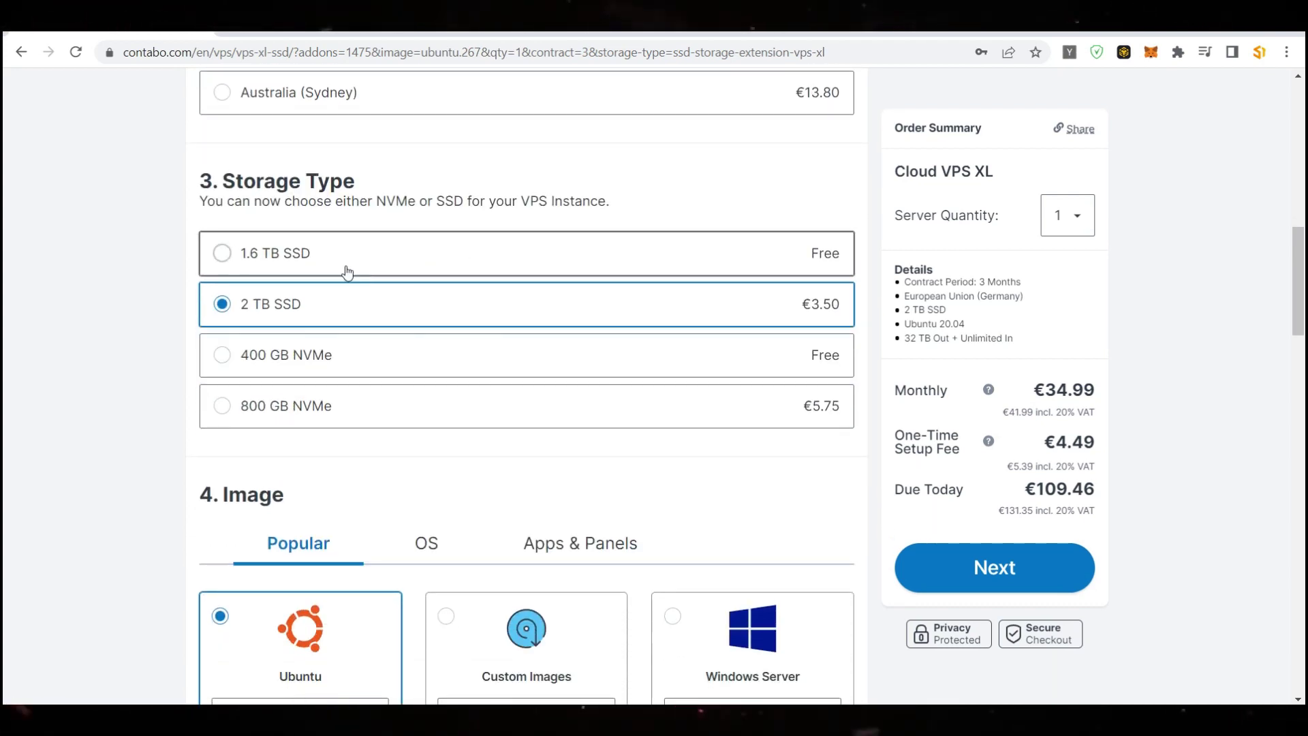
{"action": "left_click", "coordinate": [348, 270]}
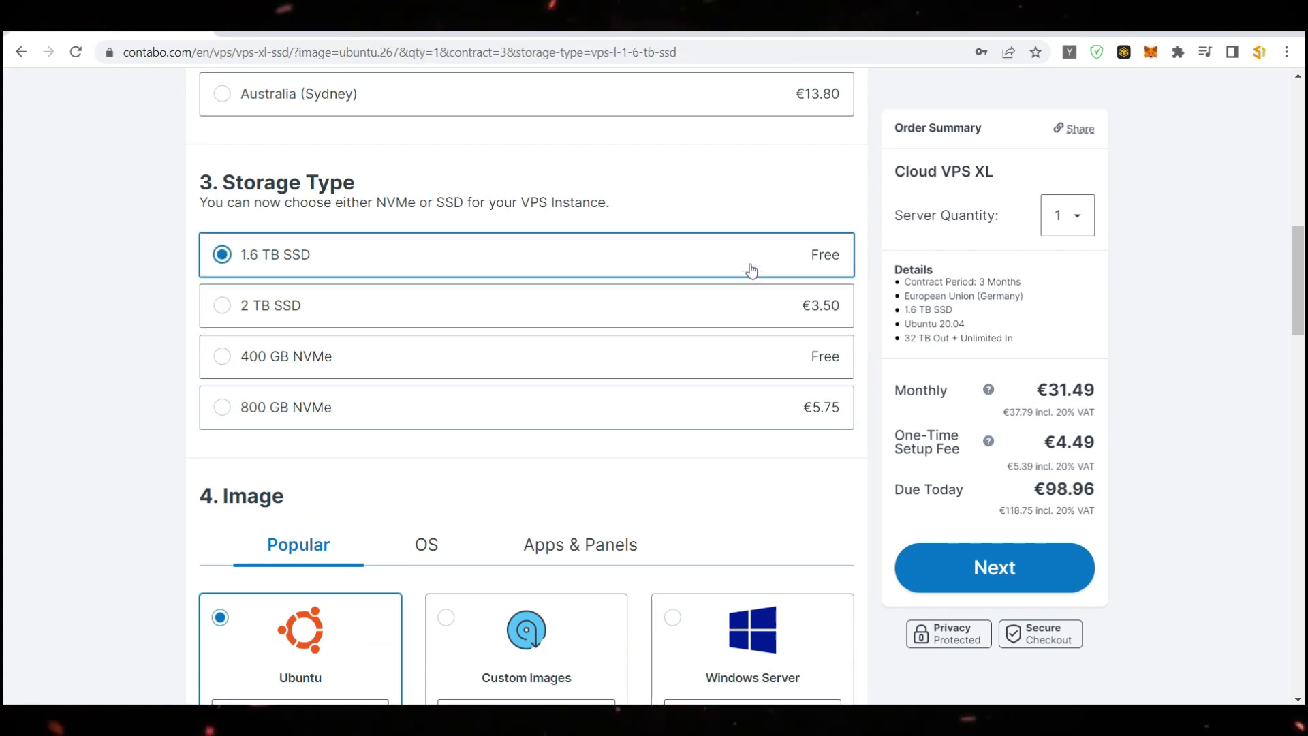
{"action": "scroll", "coordinate": [752, 269], "scroll_direction": "up", "scroll_amount": 2}
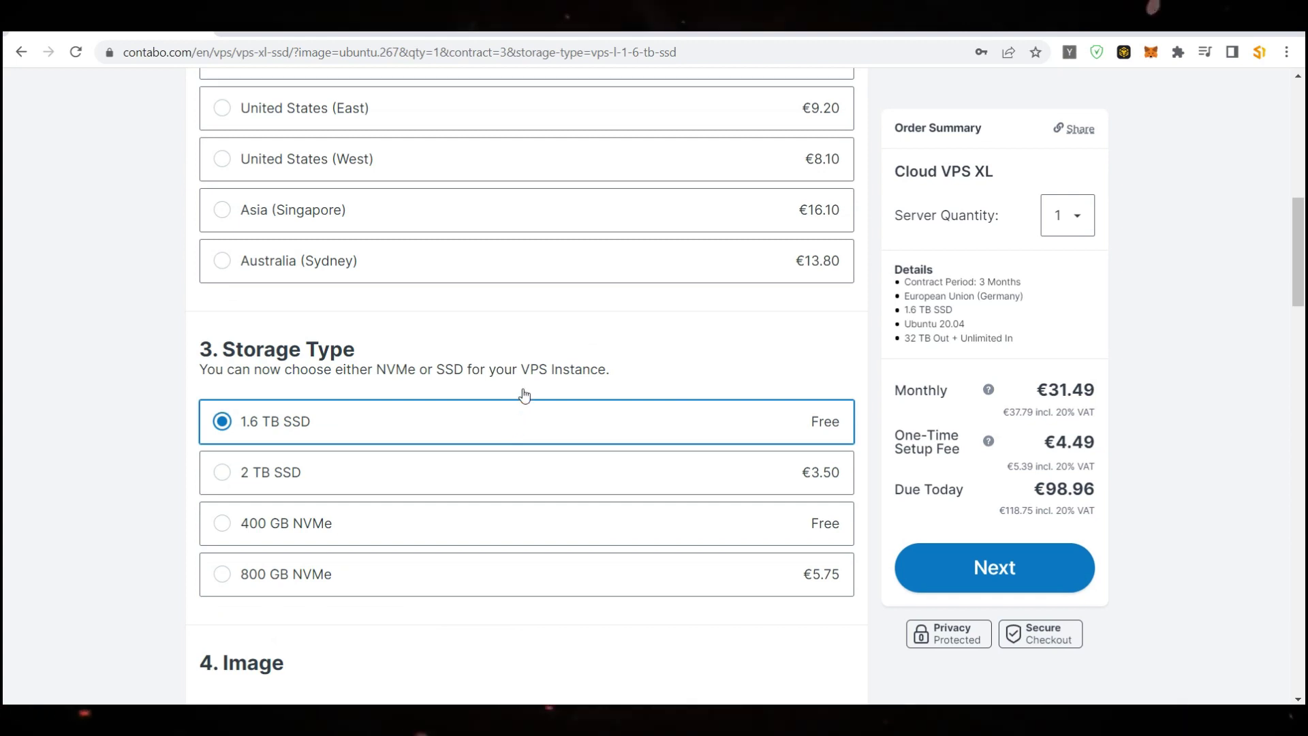
{"action": "scroll", "coordinate": [526, 394], "scroll_direction": "down", "scroll_amount": 1}
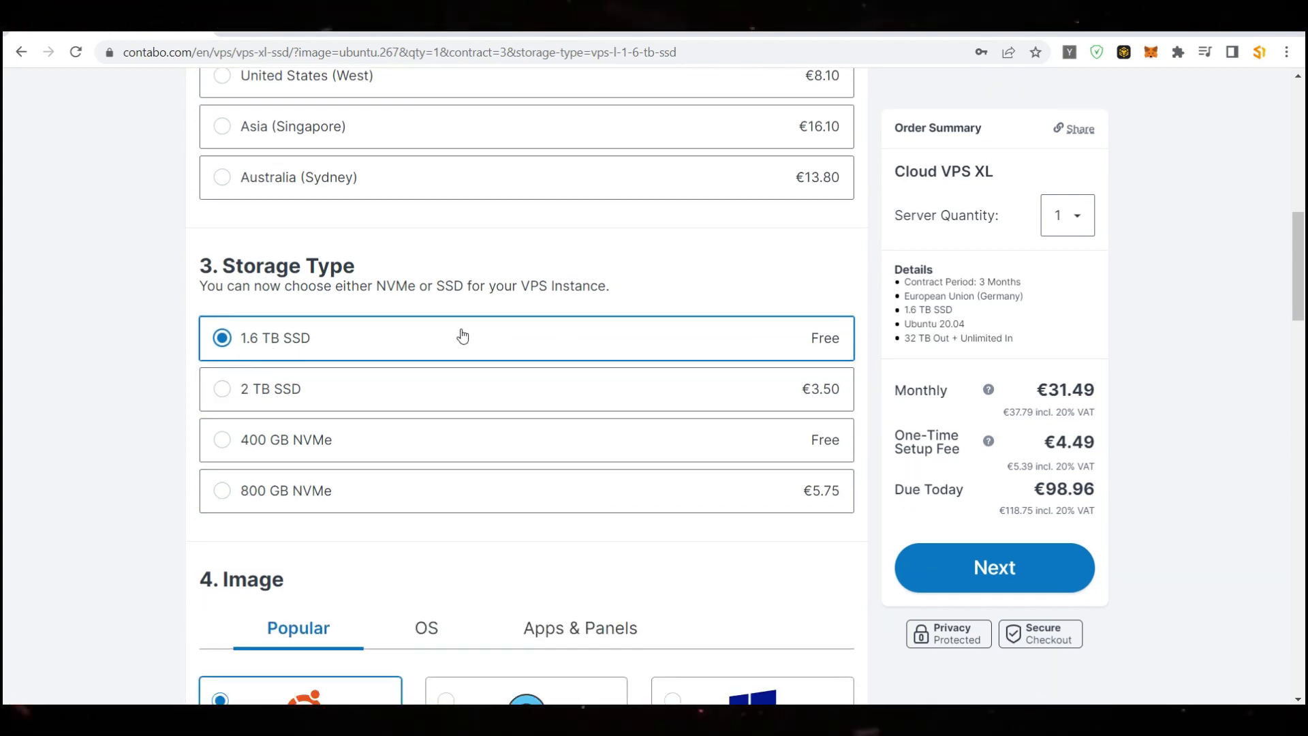
{"action": "left_click", "coordinate": [252, 401]}
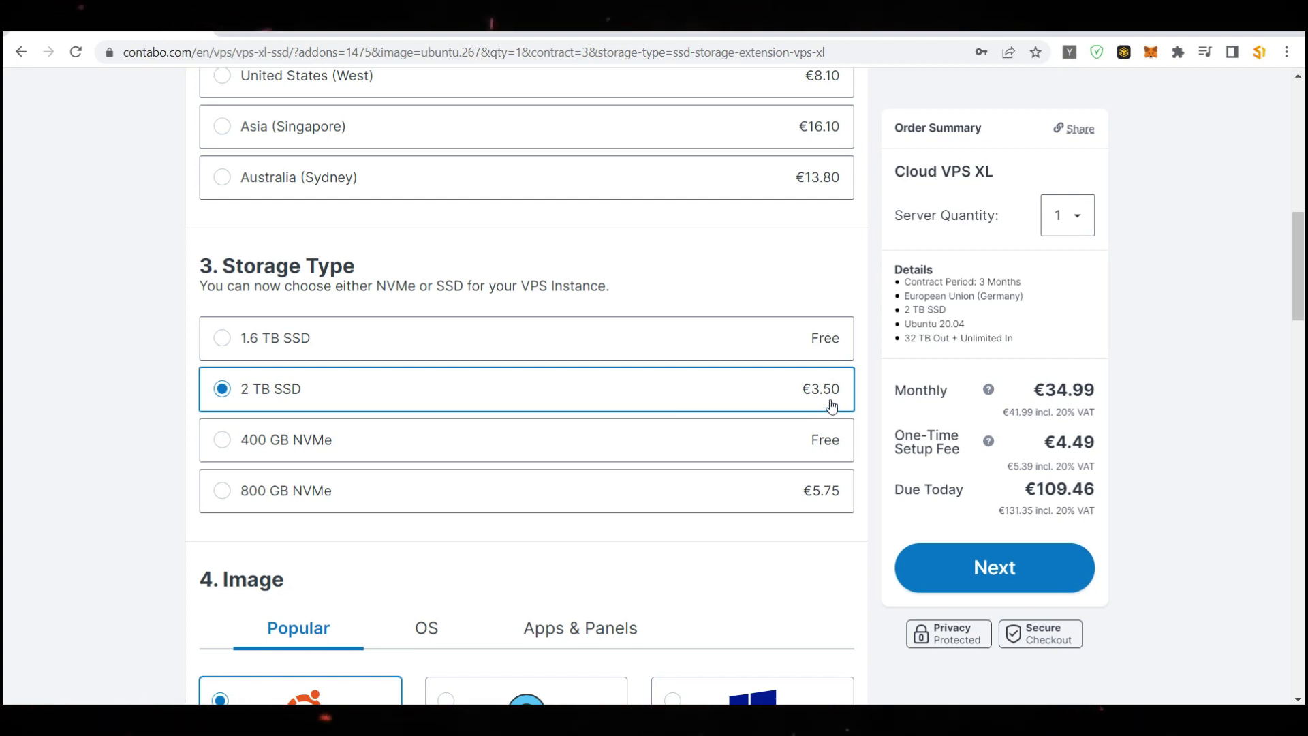
{"action": "left_click", "coordinate": [351, 333]}
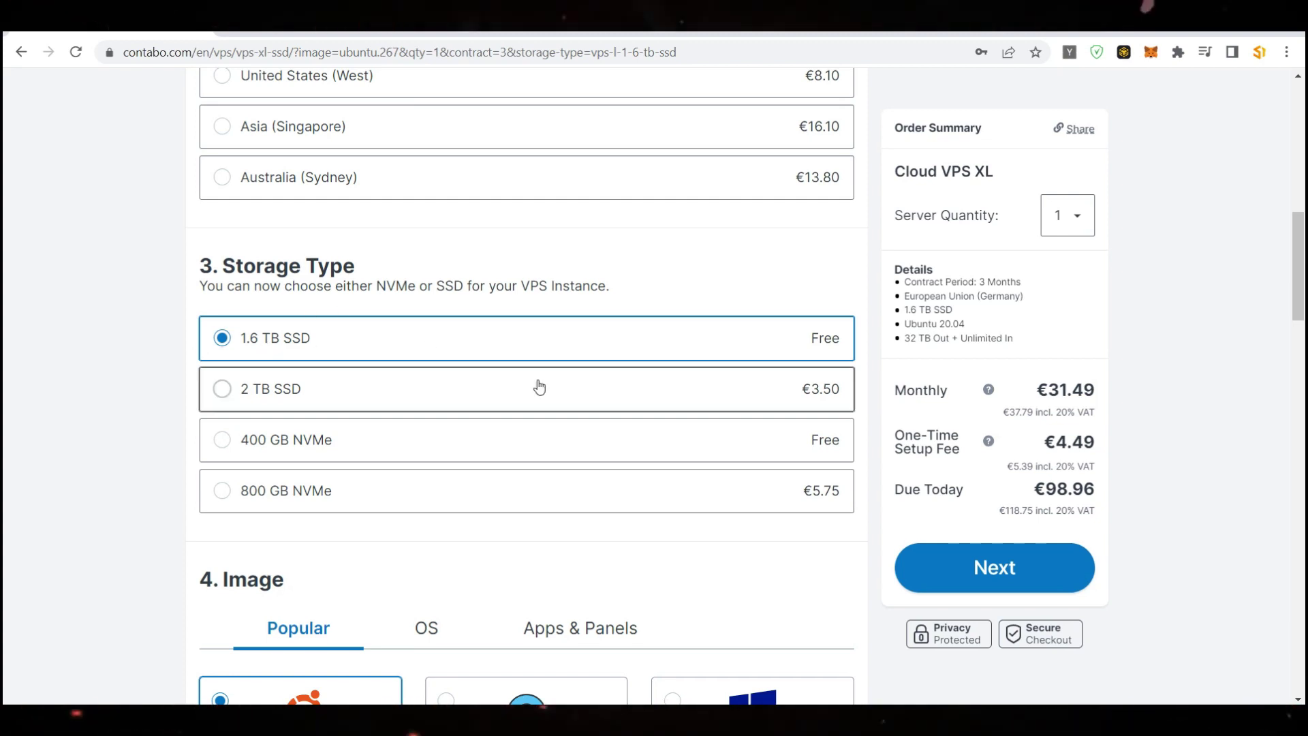
{"action": "scroll", "coordinate": [462, 289], "scroll_direction": "down", "scroll_amount": 7}
{"action": "scroll", "coordinate": [329, 276], "scroll_direction": "up", "scroll_amount": 2}
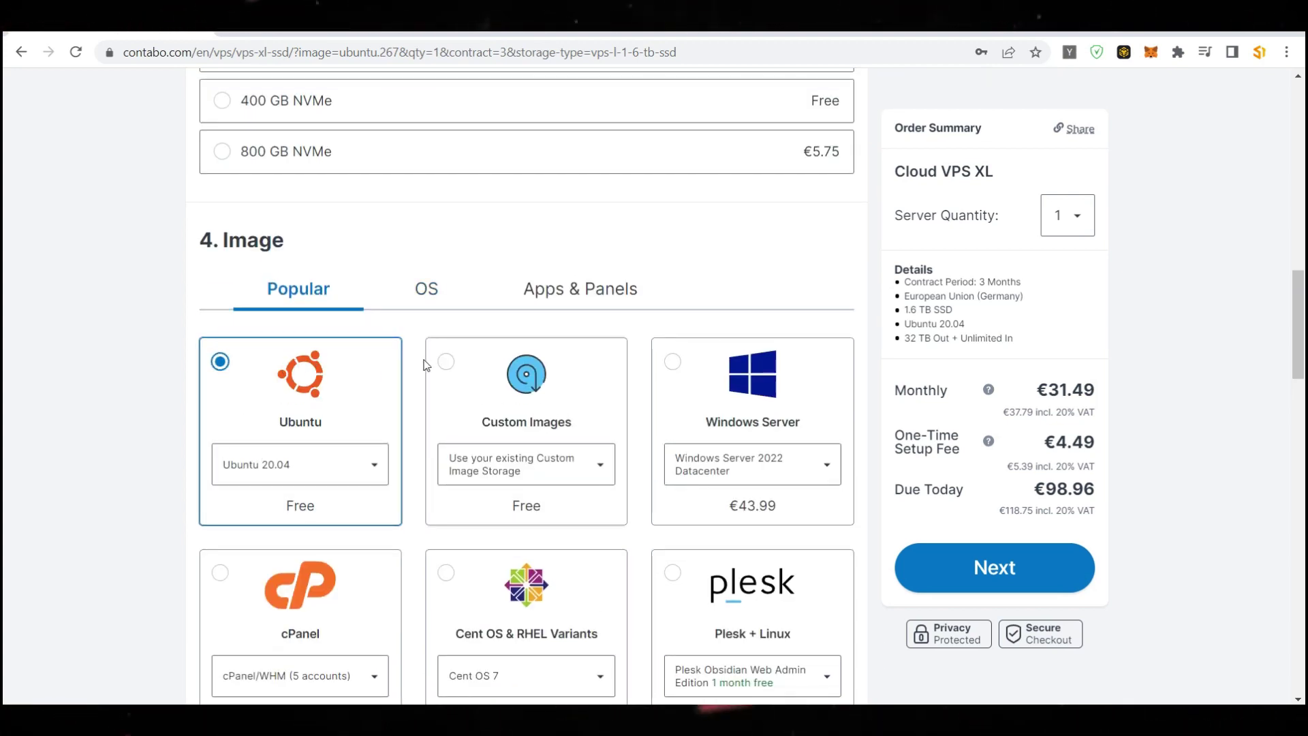
{"action": "scroll", "coordinate": [339, 279], "scroll_direction": "down", "scroll_amount": 1}
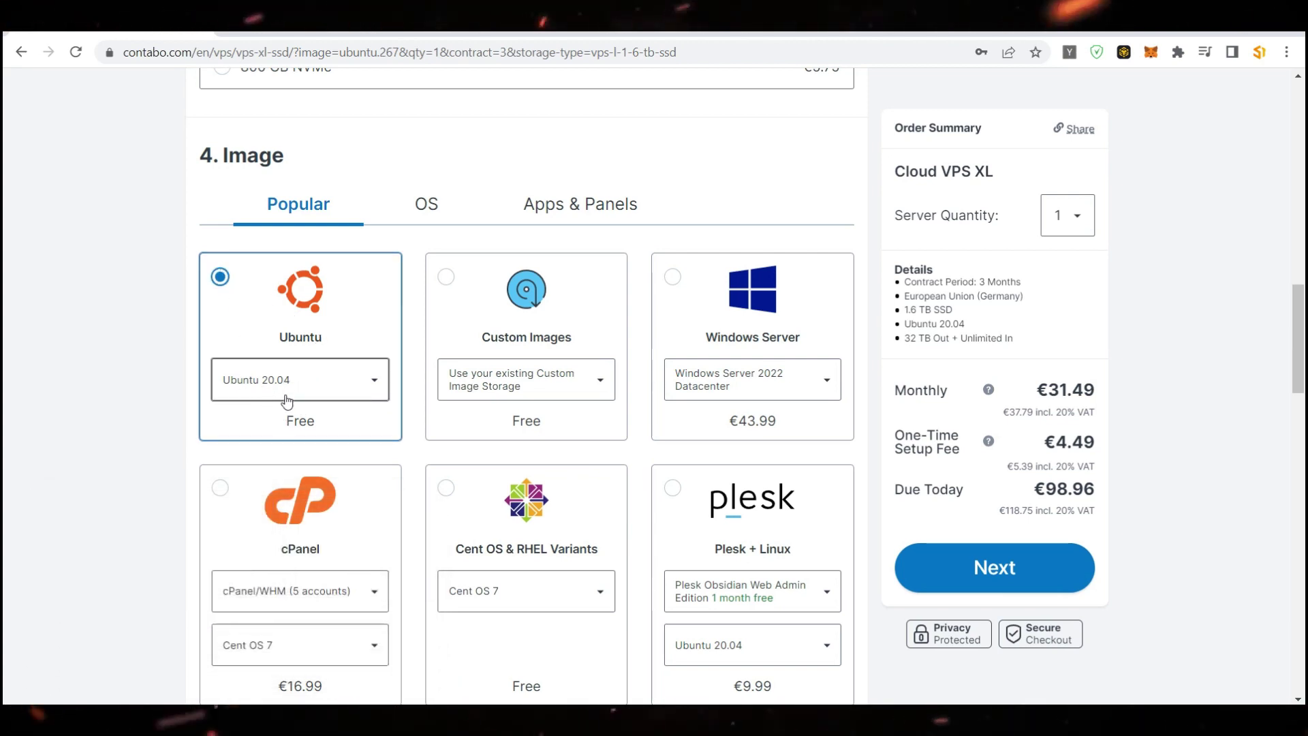
{"action": "scroll", "coordinate": [330, 334], "scroll_direction": "down", "scroll_amount": 6}
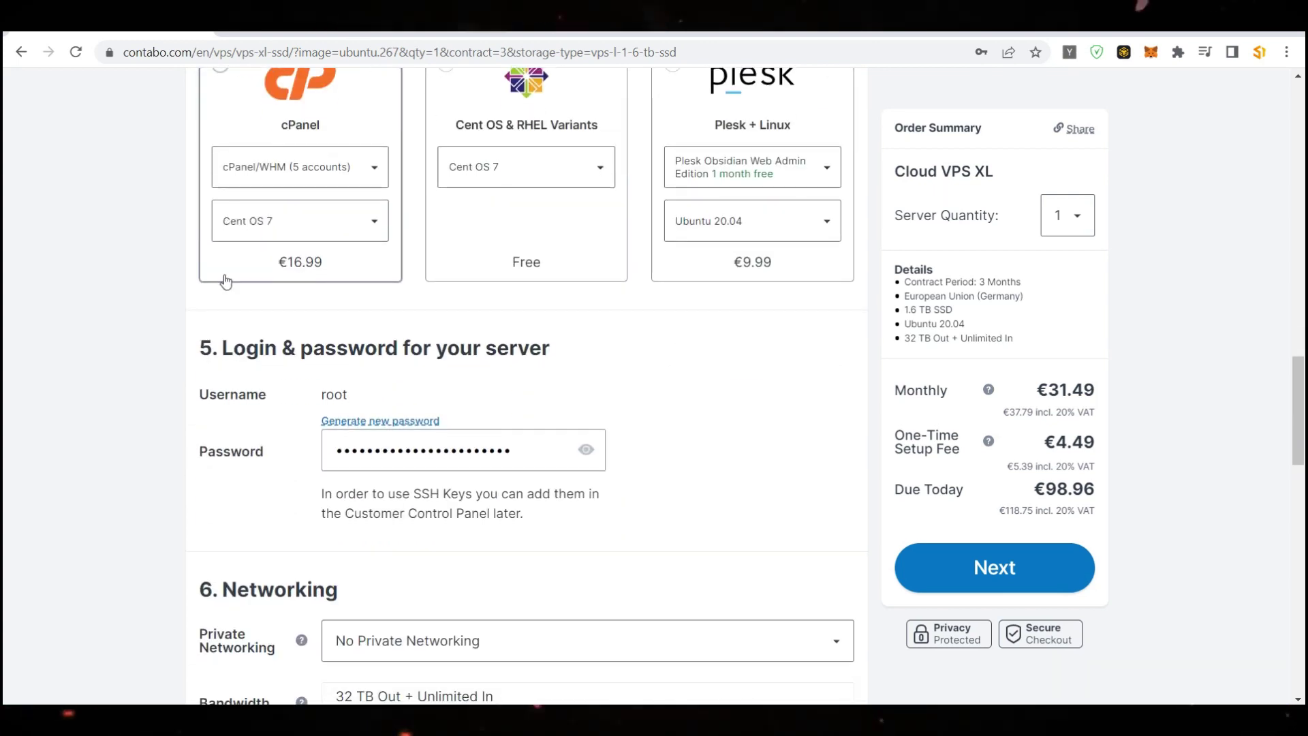
Show the root password in plain text and generate a new random one
{"action": "scroll", "coordinate": [226, 282], "scroll_direction": "down", "scroll_amount": 3}
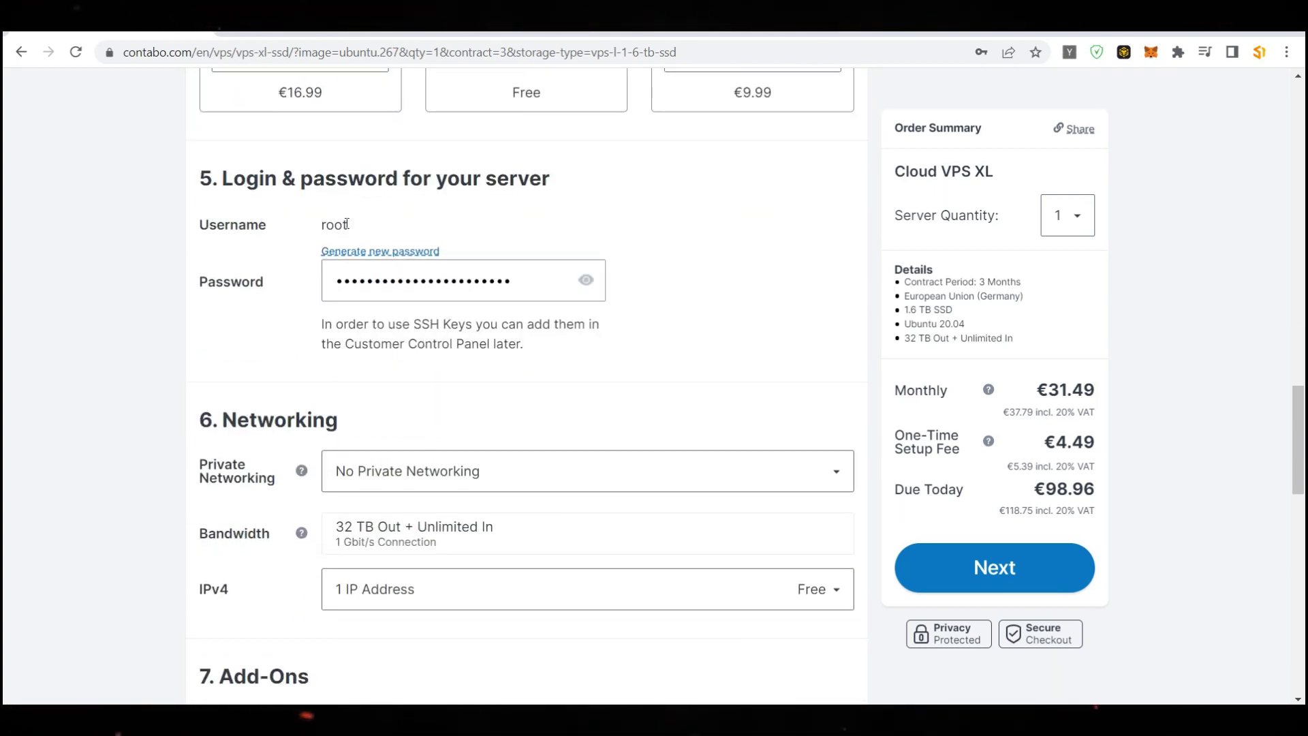
{"action": "left_click", "coordinate": [588, 282]}
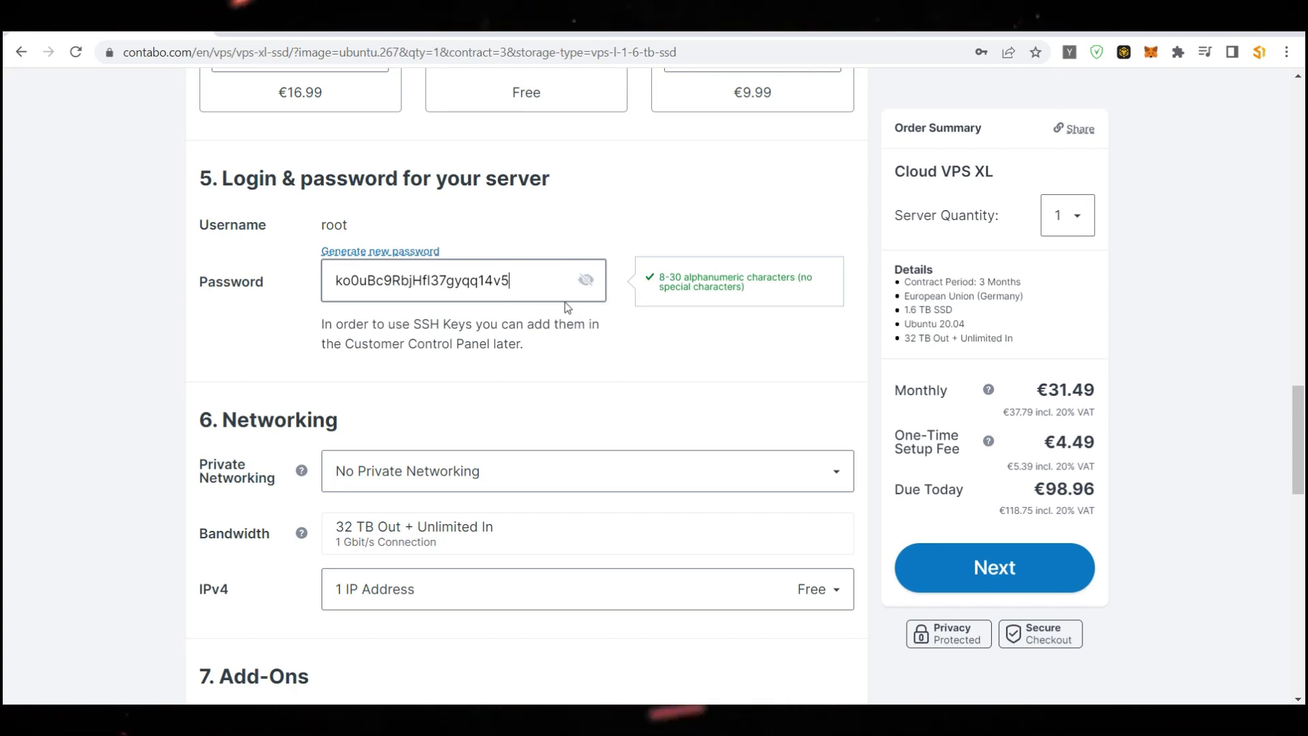
{"action": "left_click", "coordinate": [379, 254]}
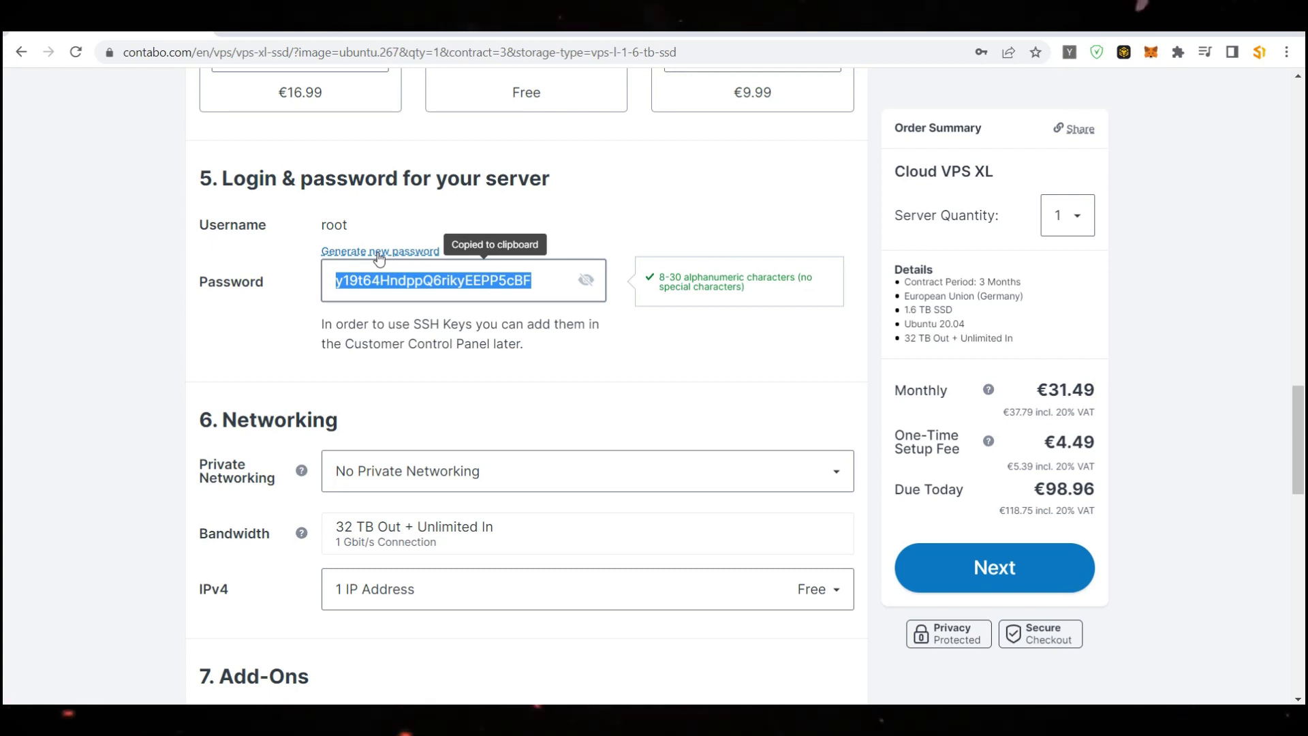
{"action": "left_click", "coordinate": [550, 281]}
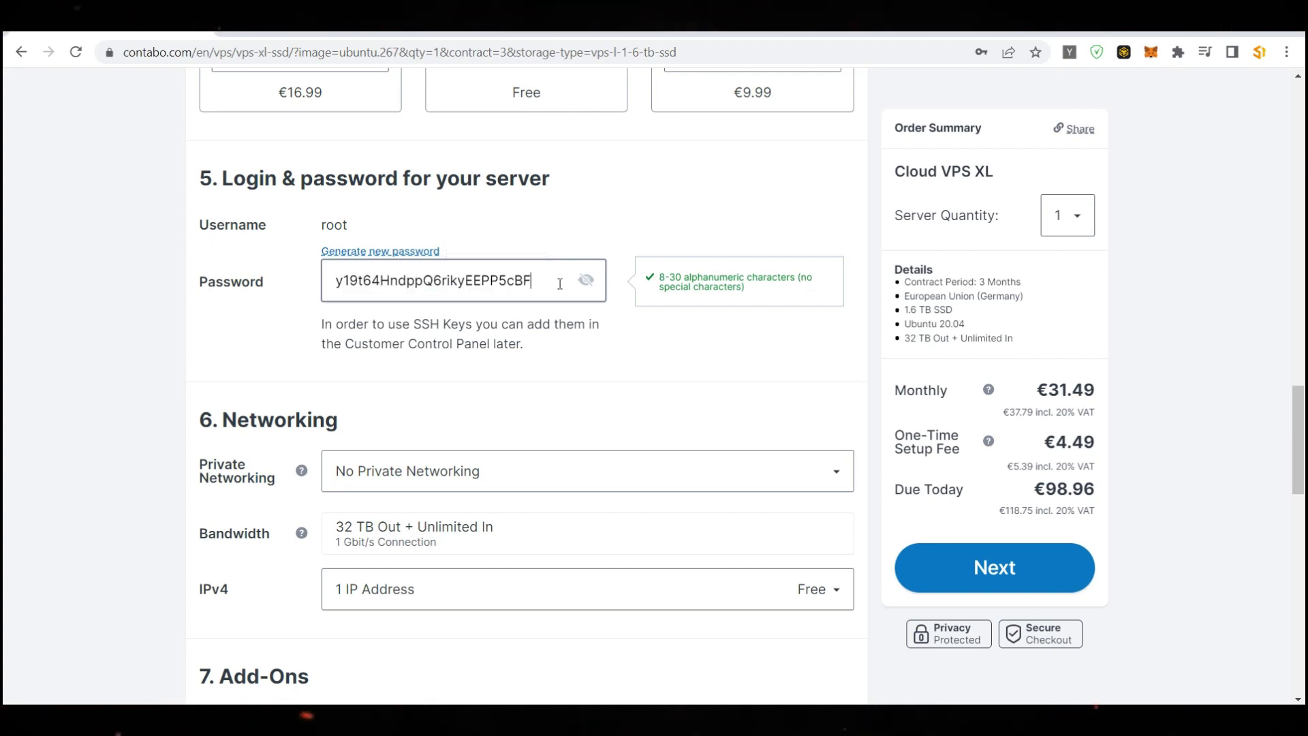
{"action": "left_click_drag", "start_coordinate": [535, 281], "coordinate": [308, 280]}
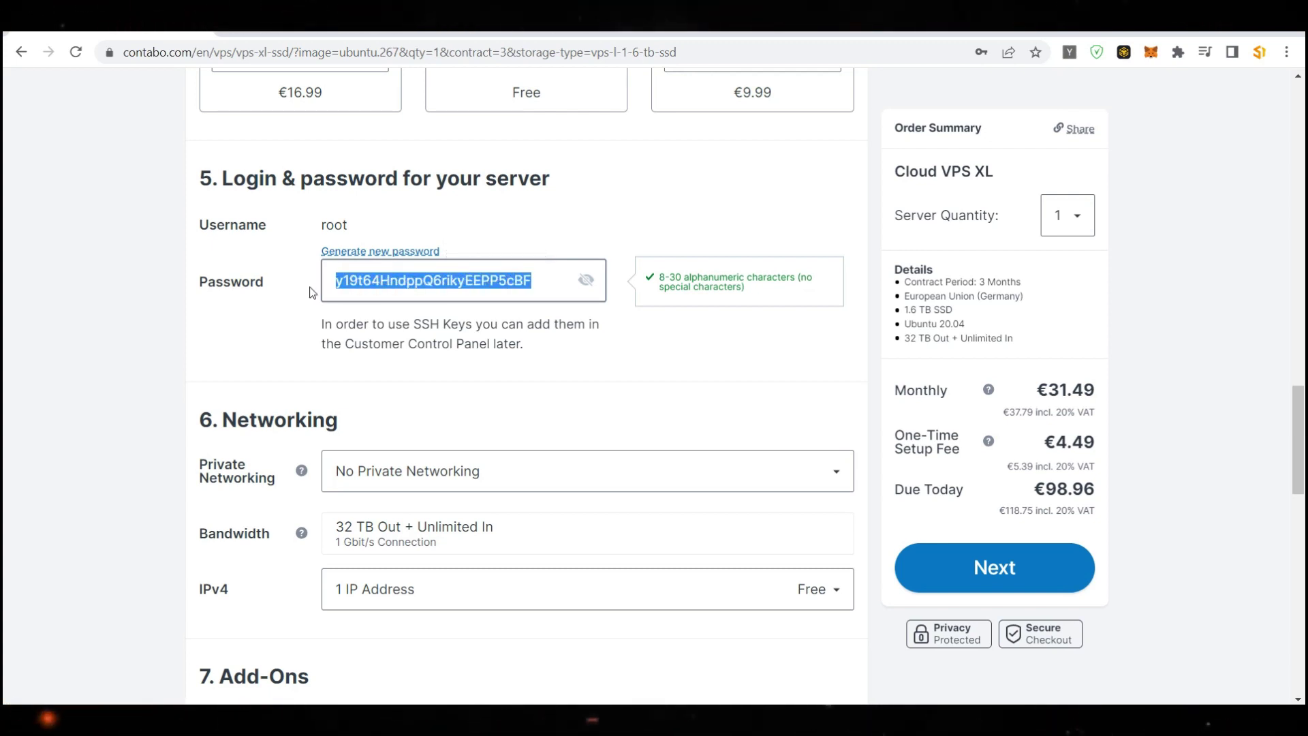
{"action": "left_click", "coordinate": [552, 275]}
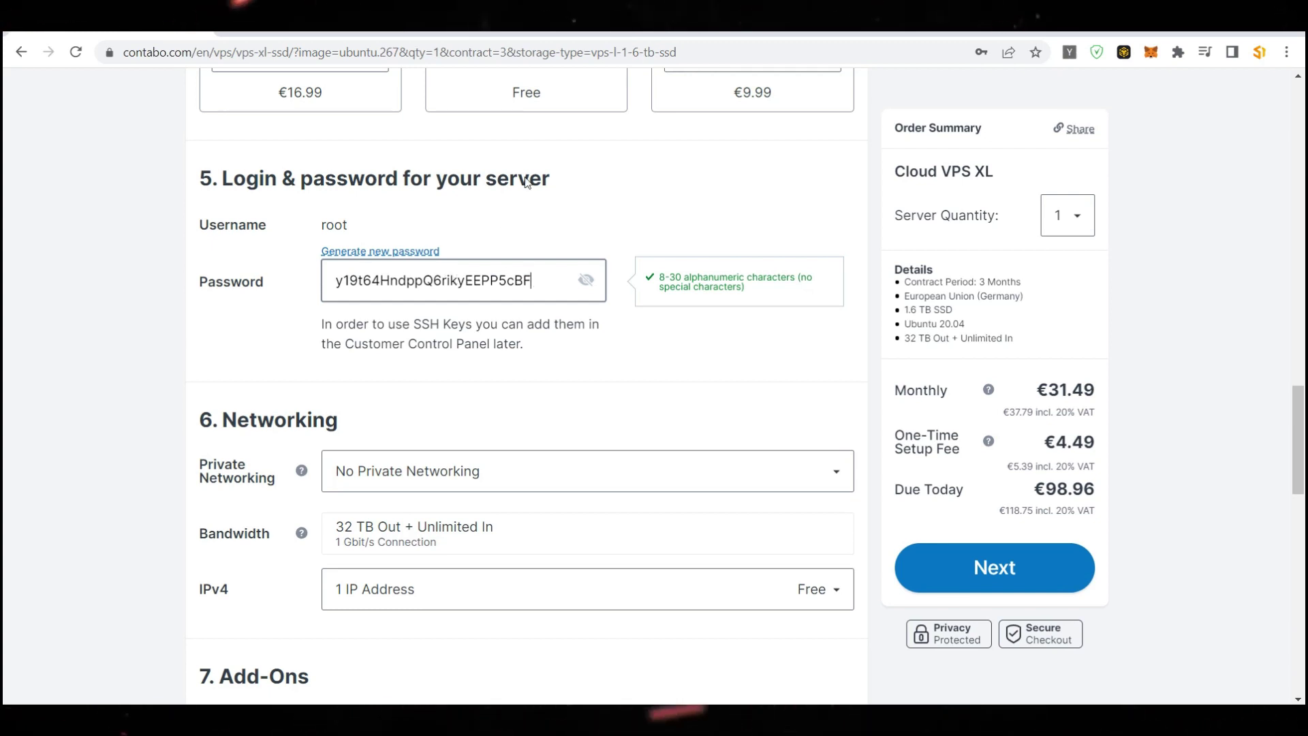
Glance at existing services in the control panel, then return and verify the new password
{"action": "left_click", "coordinate": [341, 32]}
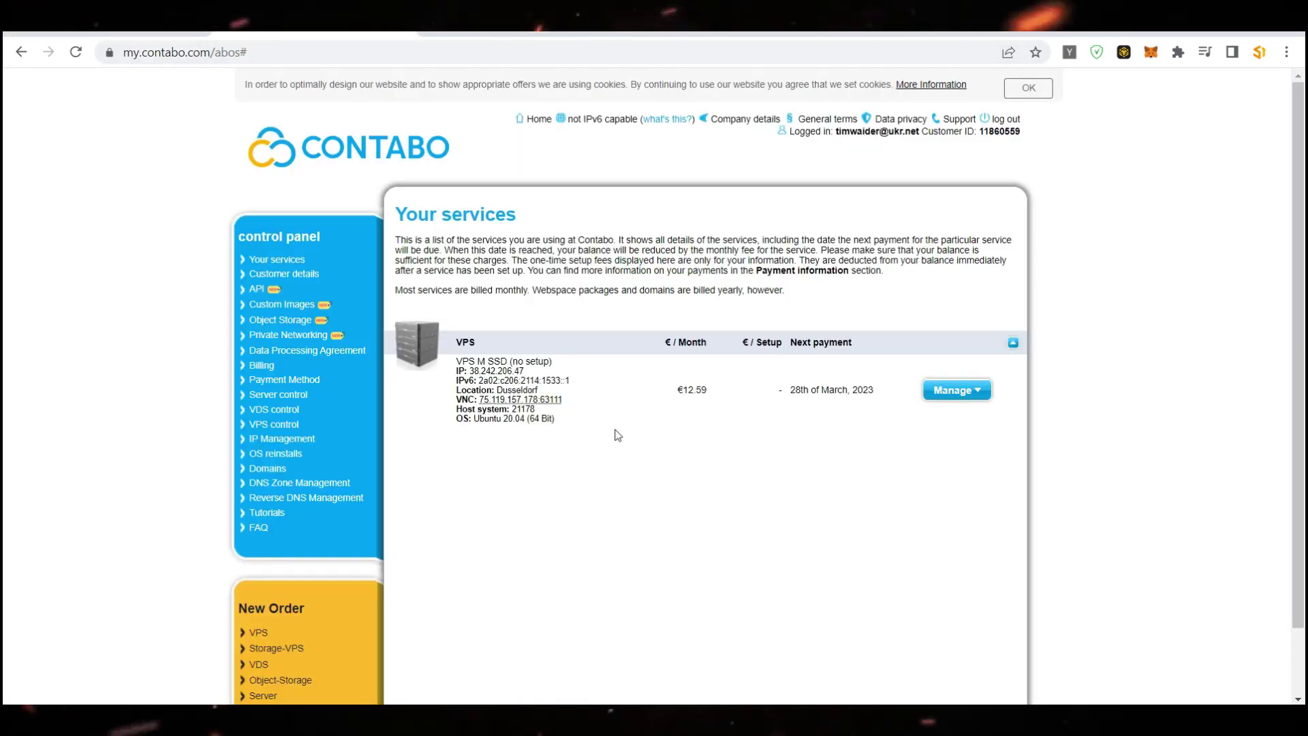
{"action": "left_click", "coordinate": [166, 40]}
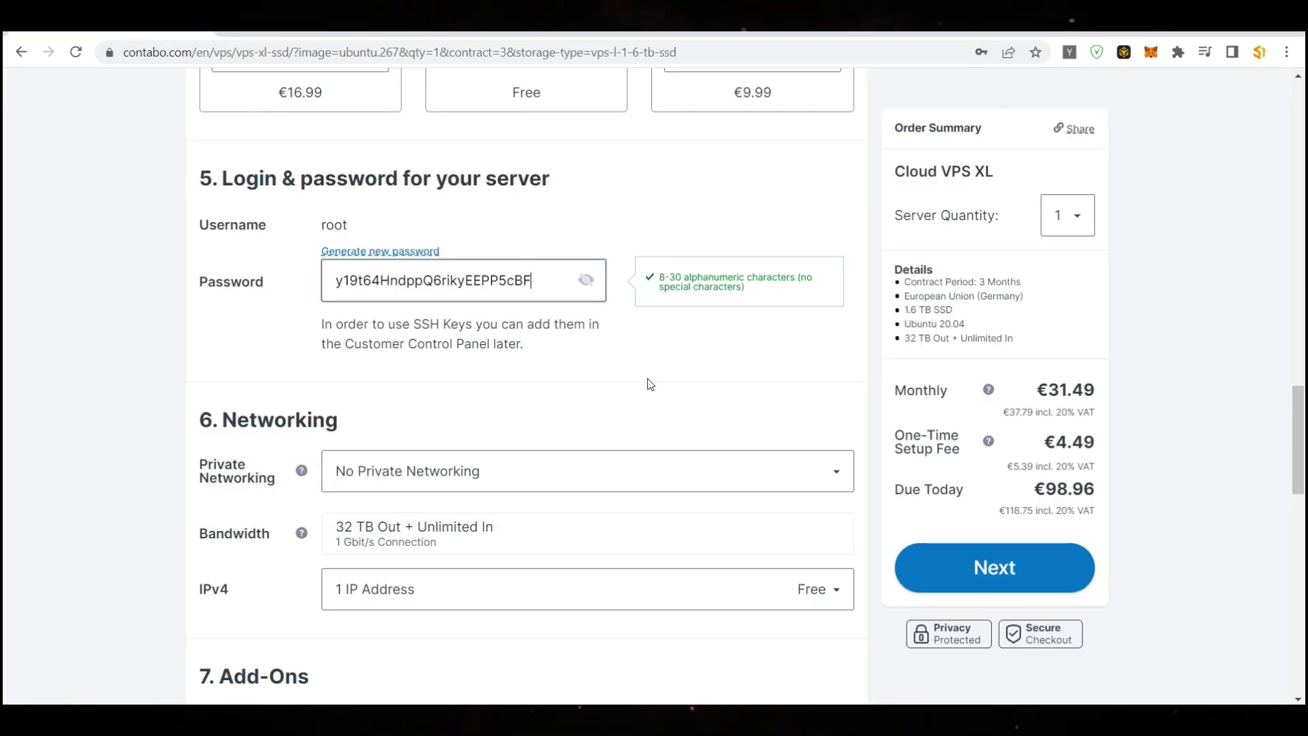
{"action": "scroll", "coordinate": [438, 359], "scroll_direction": "down", "scroll_amount": 2}
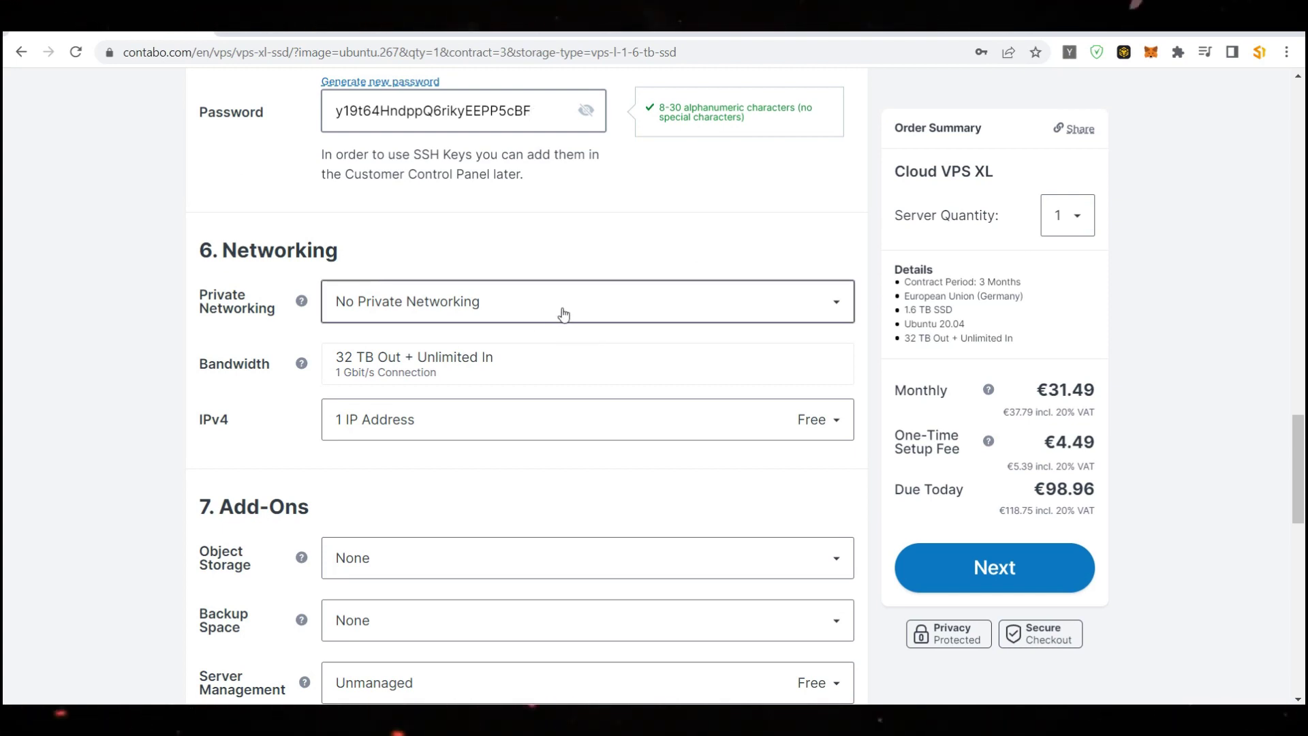
{"action": "scroll", "coordinate": [563, 314], "scroll_direction": "up", "scroll_amount": 2}
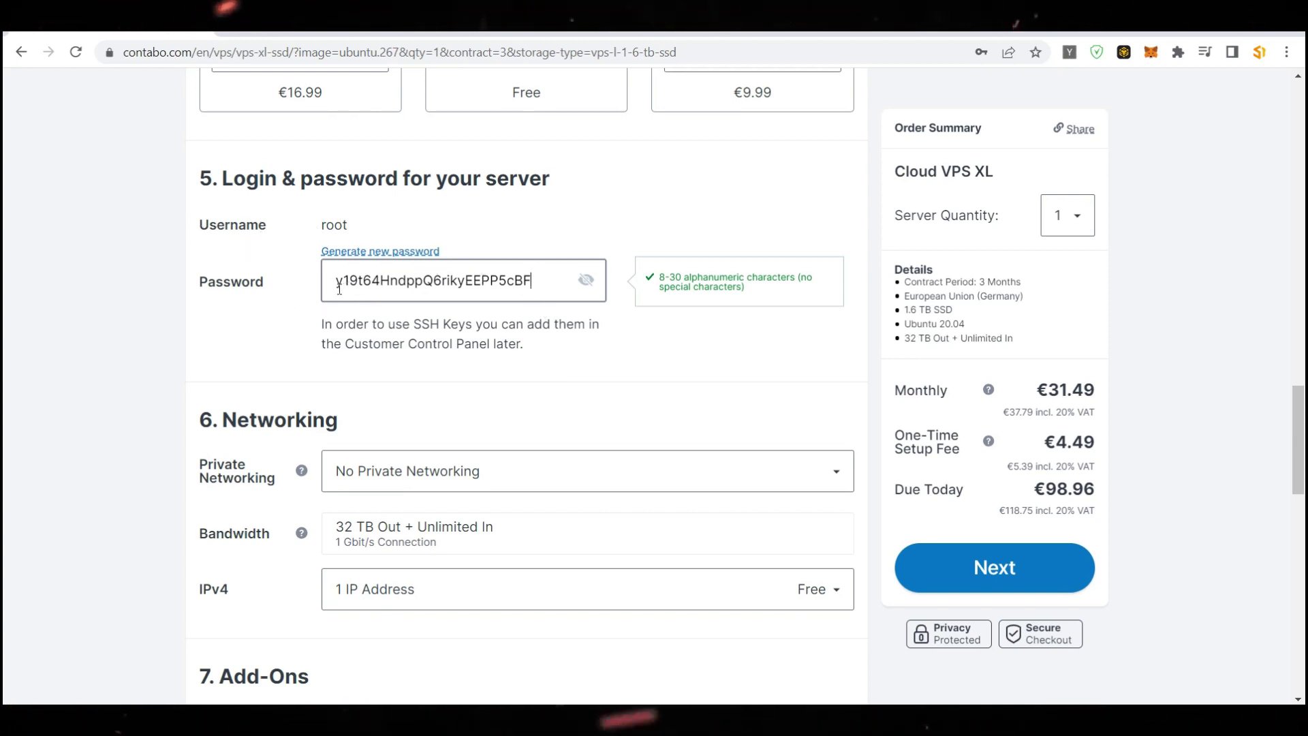
{"action": "left_click_drag", "start_coordinate": [341, 289], "coordinate": [536, 281]}
{"action": "left_click", "coordinate": [704, 389]}
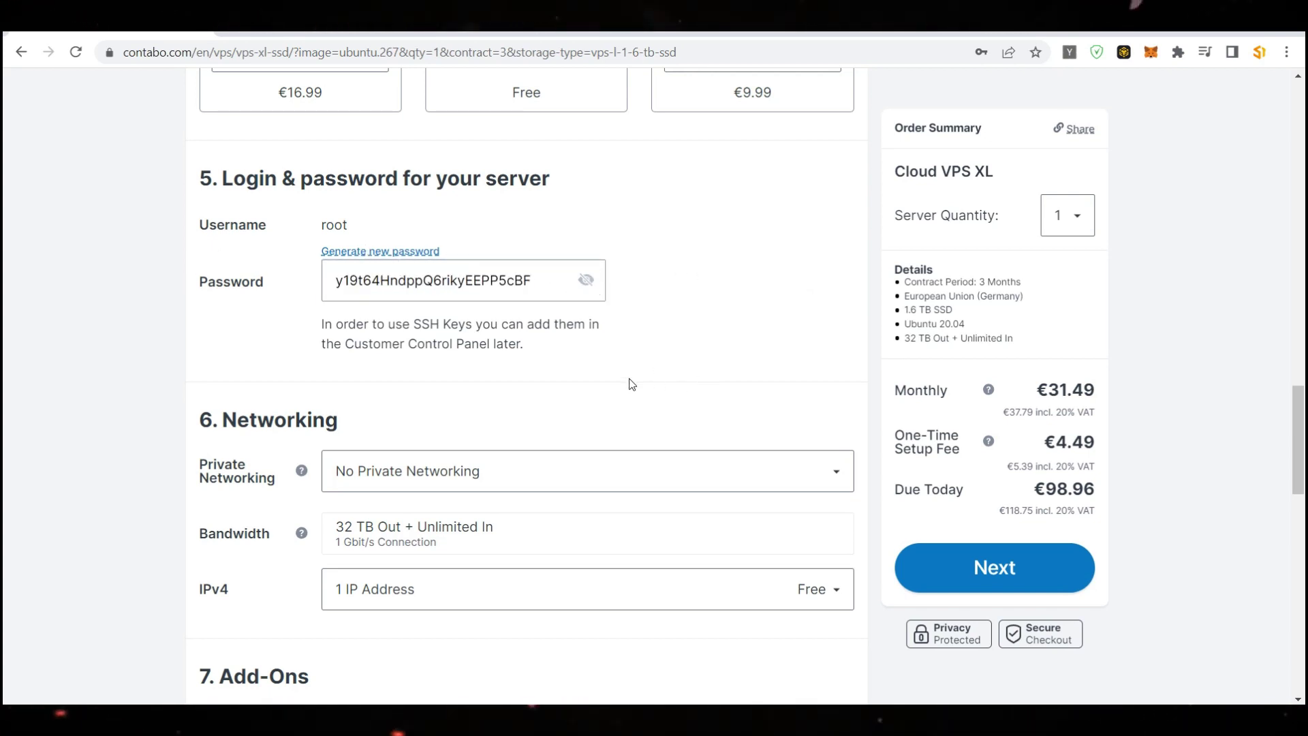
{"action": "left_click", "coordinate": [539, 281]}
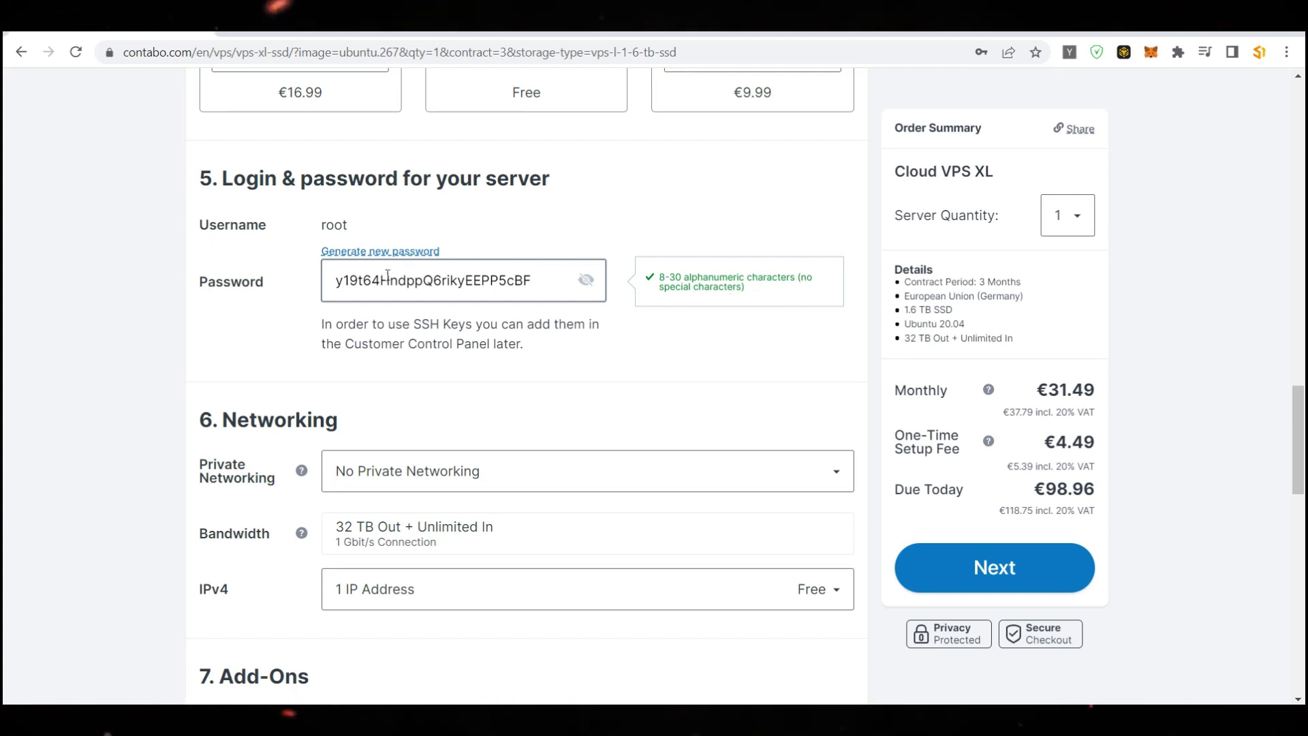
{"action": "scroll", "coordinate": [482, 330], "scroll_direction": "down", "scroll_amount": 2}
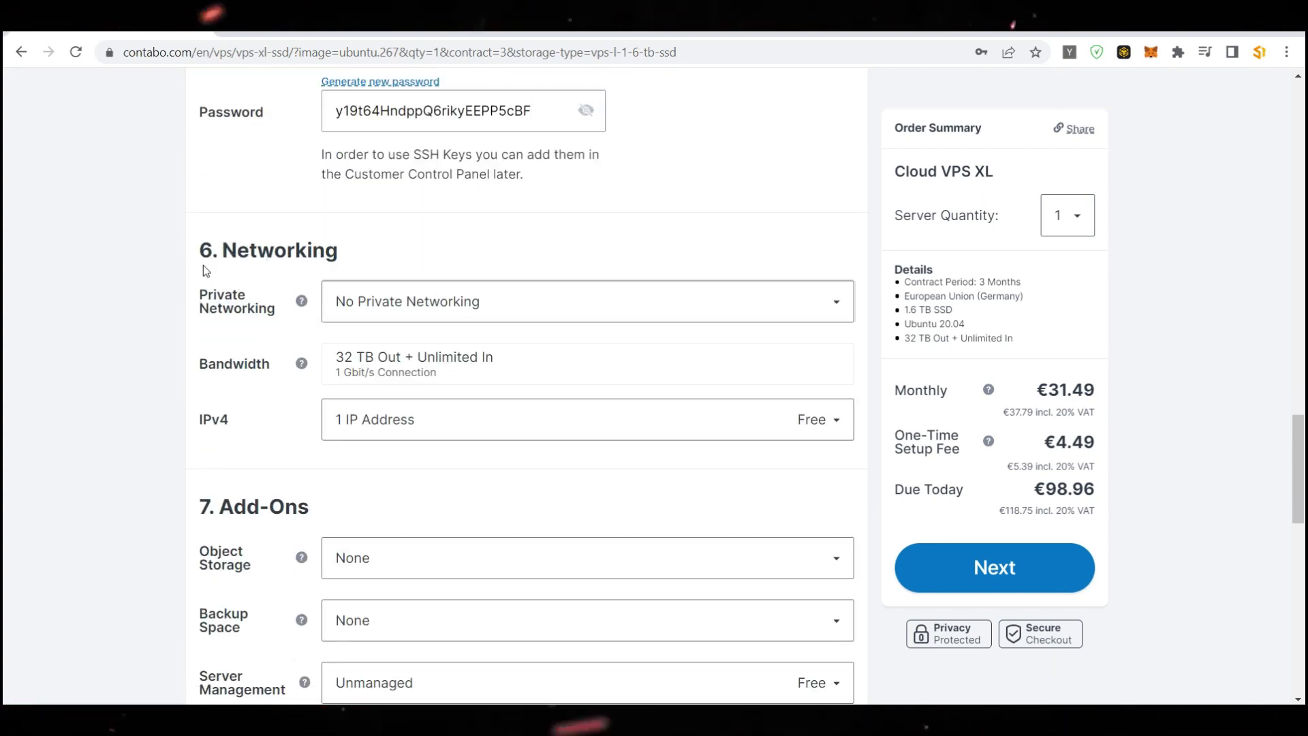
Review the configuration down to Add-Ons and proceed to the Customer Data step
{"action": "scroll", "coordinate": [461, 282], "scroll_direction": "down", "scroll_amount": 1}
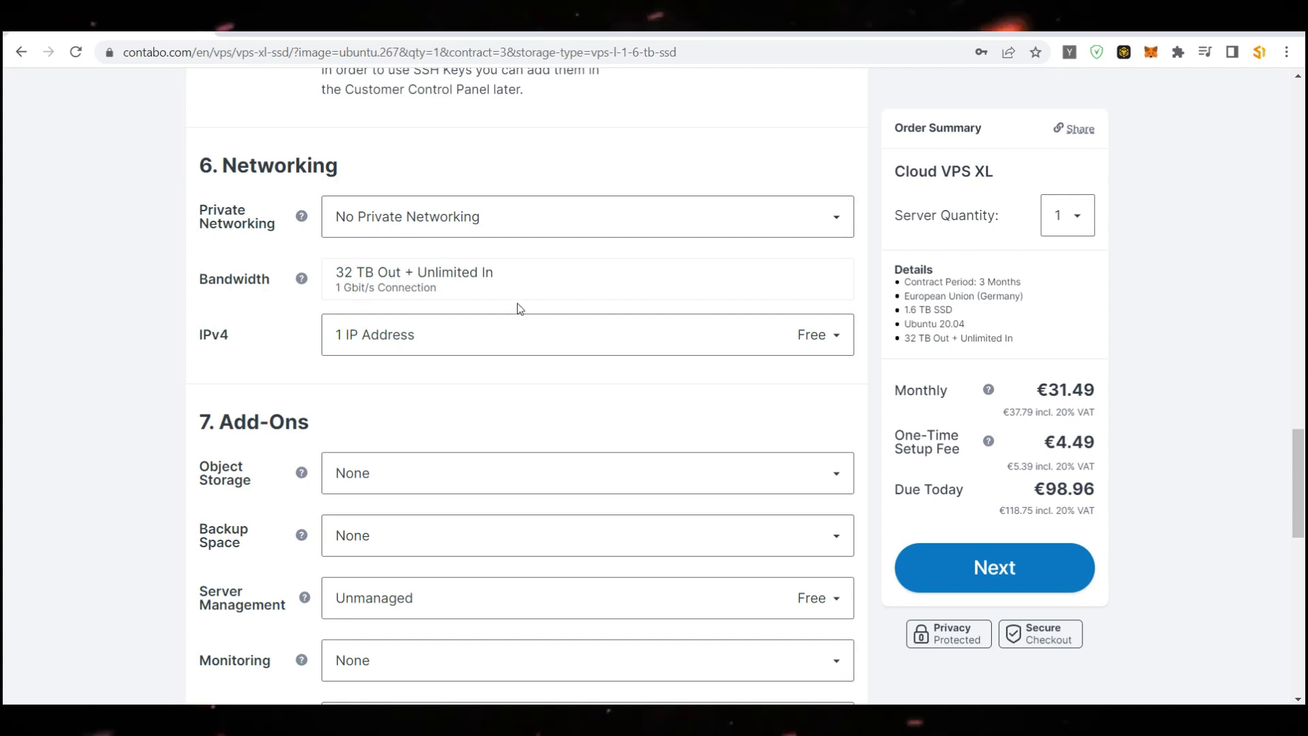
{"action": "scroll", "coordinate": [320, 232], "scroll_direction": "down", "scroll_amount": 4}
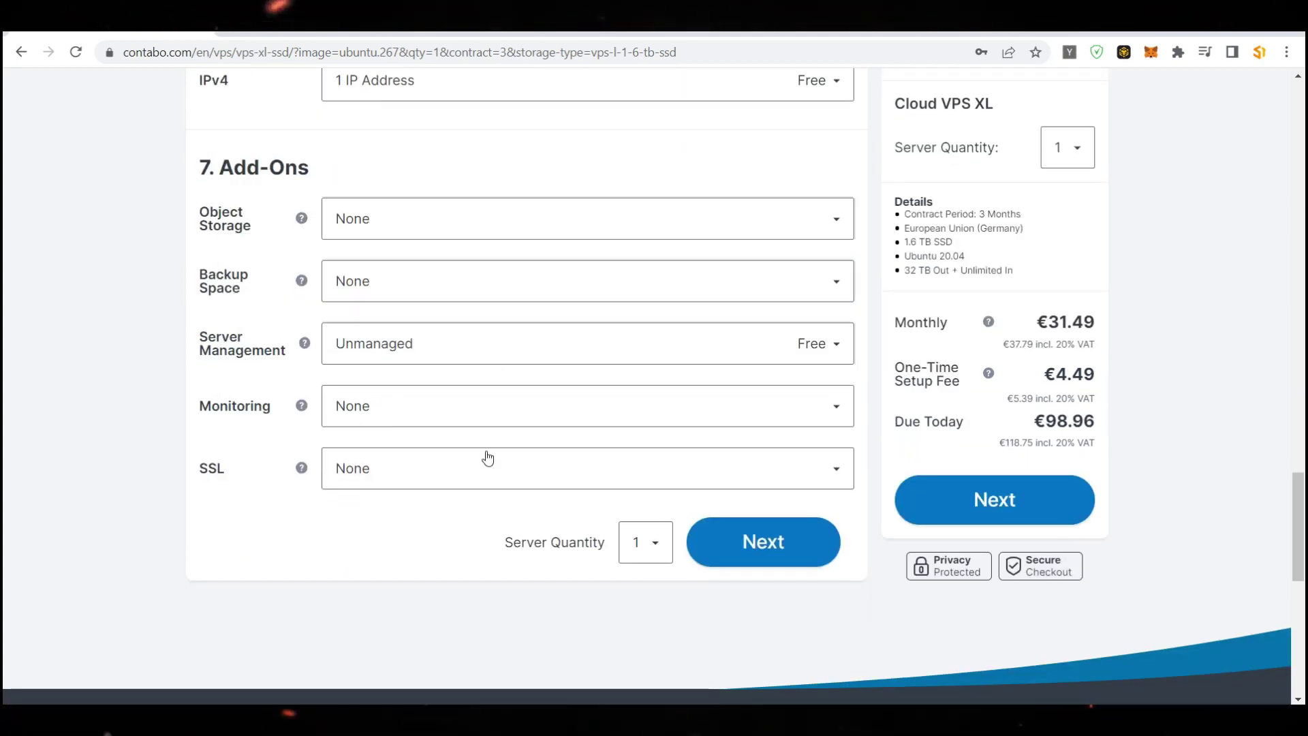
{"action": "scroll", "coordinate": [505, 330], "scroll_direction": "up", "scroll_amount": 20}
{"action": "scroll", "coordinate": [504, 330], "scroll_direction": "up", "scroll_amount": 10}
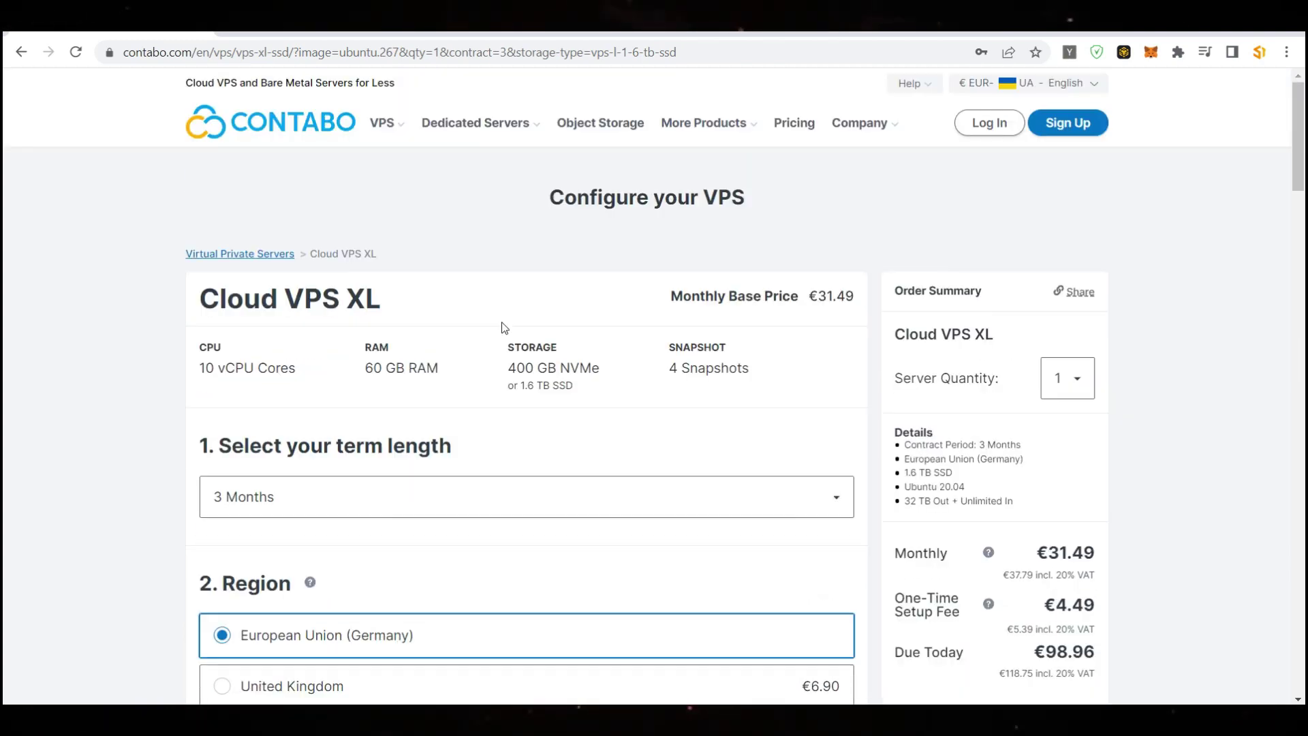
{"action": "scroll", "coordinate": [536, 323], "scroll_direction": "down", "scroll_amount": 20}
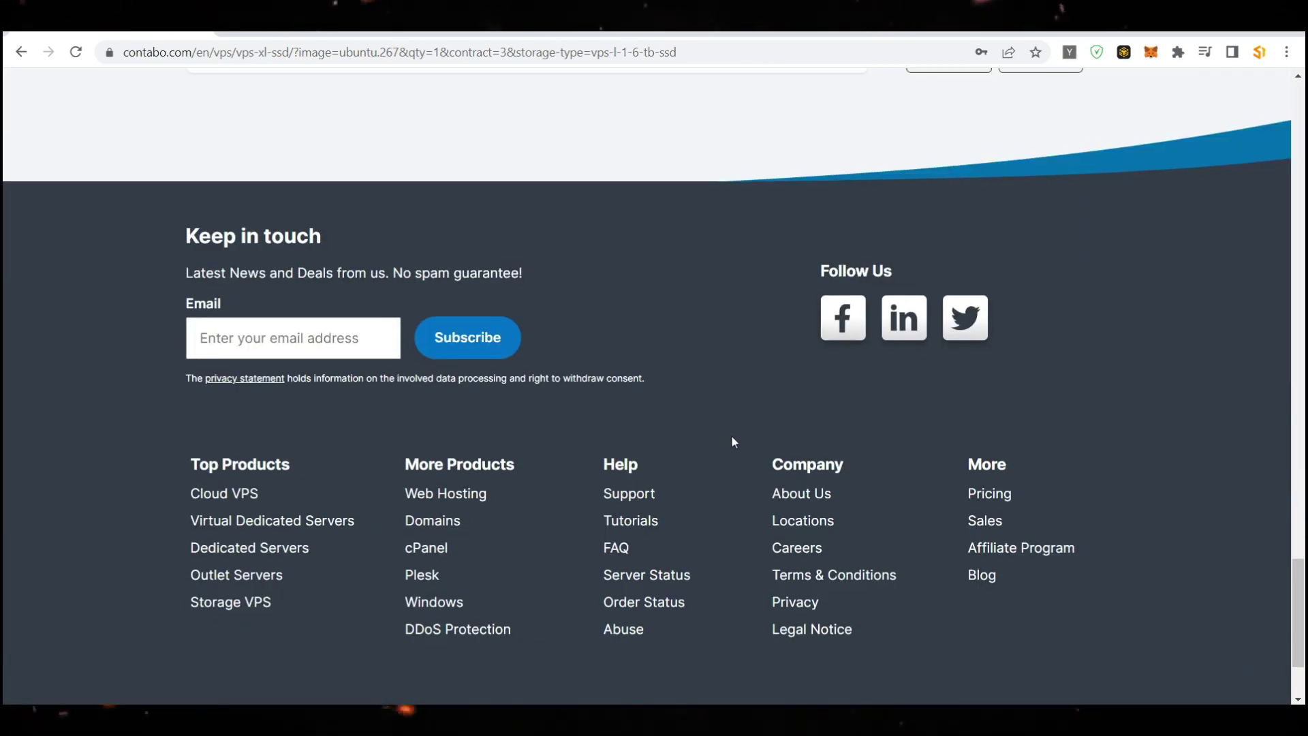
{"action": "scroll", "coordinate": [729, 443], "scroll_direction": "up", "scroll_amount": 6}
{"action": "scroll", "coordinate": [729, 443], "scroll_direction": "down", "scroll_amount": 1}
{"action": "left_click", "coordinate": [759, 463]}
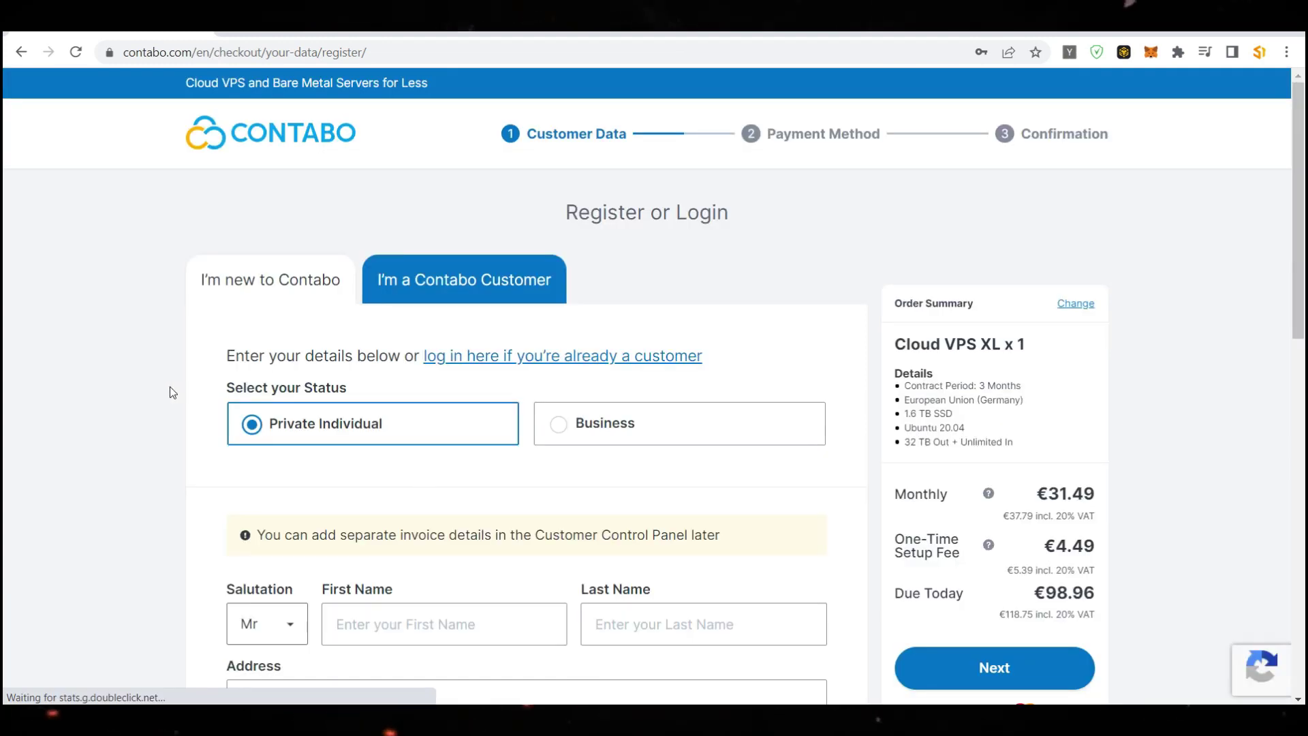
Enter the customer's first and last name in the registration form
{"action": "scroll", "coordinate": [288, 424], "scroll_direction": "down", "scroll_amount": 2}
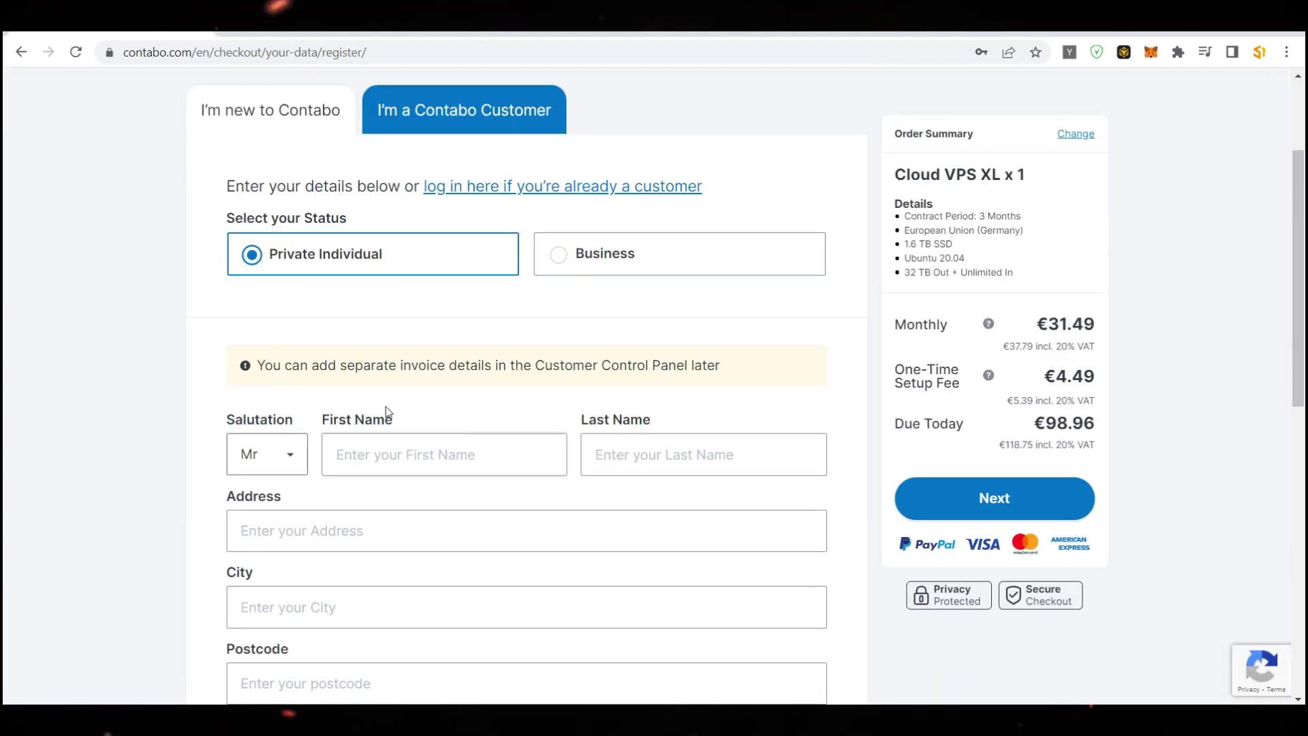
{"action": "scroll", "coordinate": [408, 408], "scroll_direction": "up", "scroll_amount": 1}
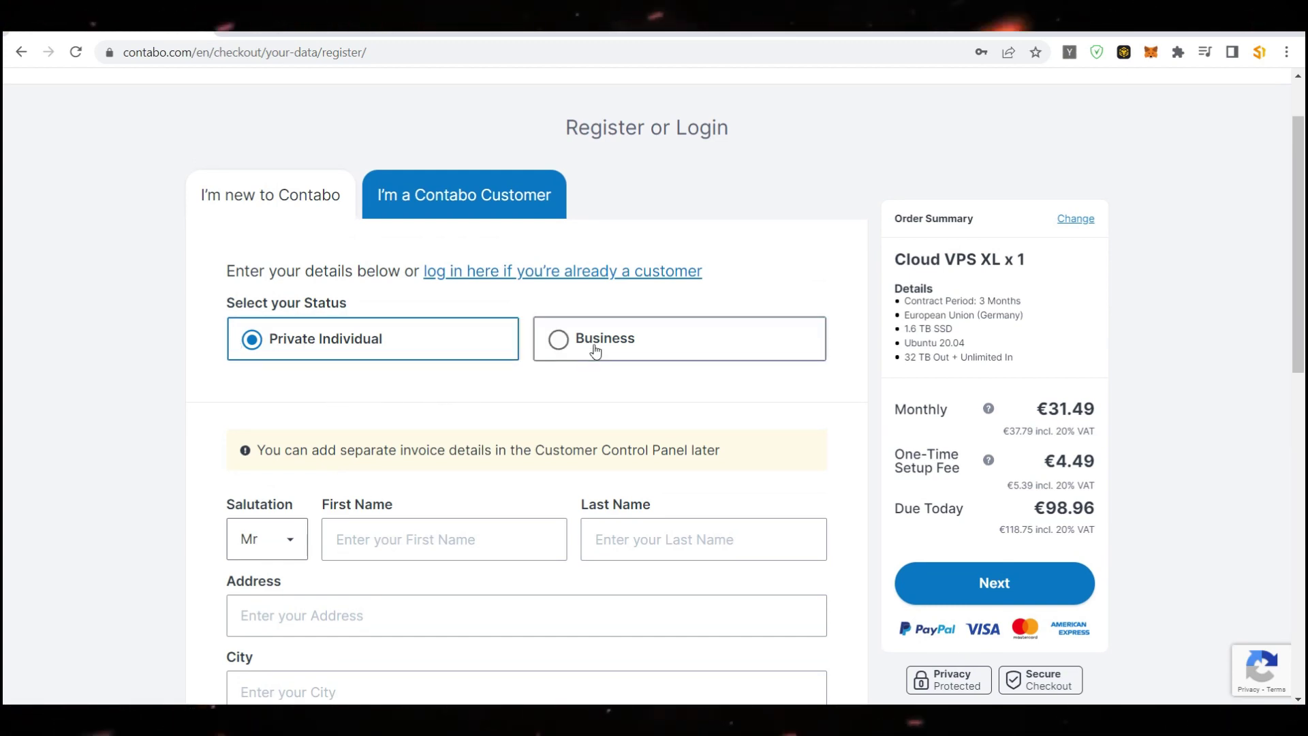
{"action": "scroll", "coordinate": [285, 326], "scroll_direction": "down", "scroll_amount": 2}
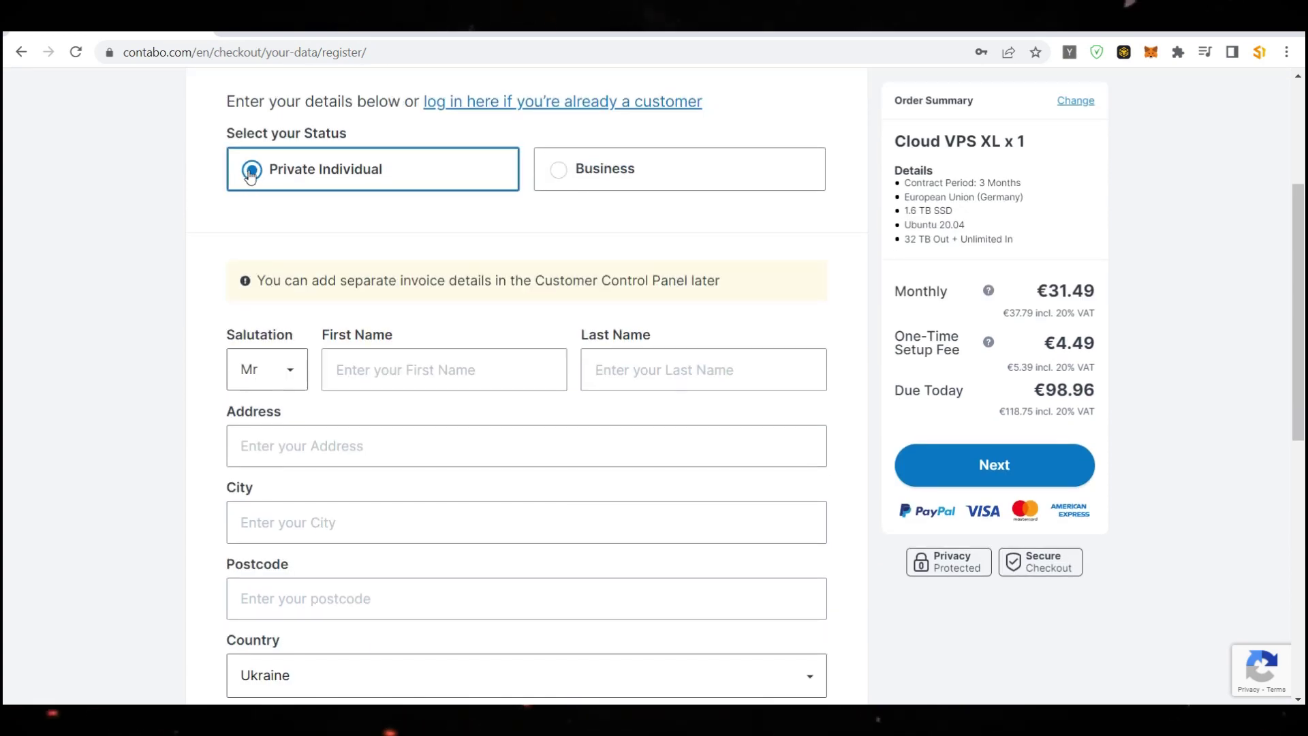
{"action": "left_click", "coordinate": [421, 360]}
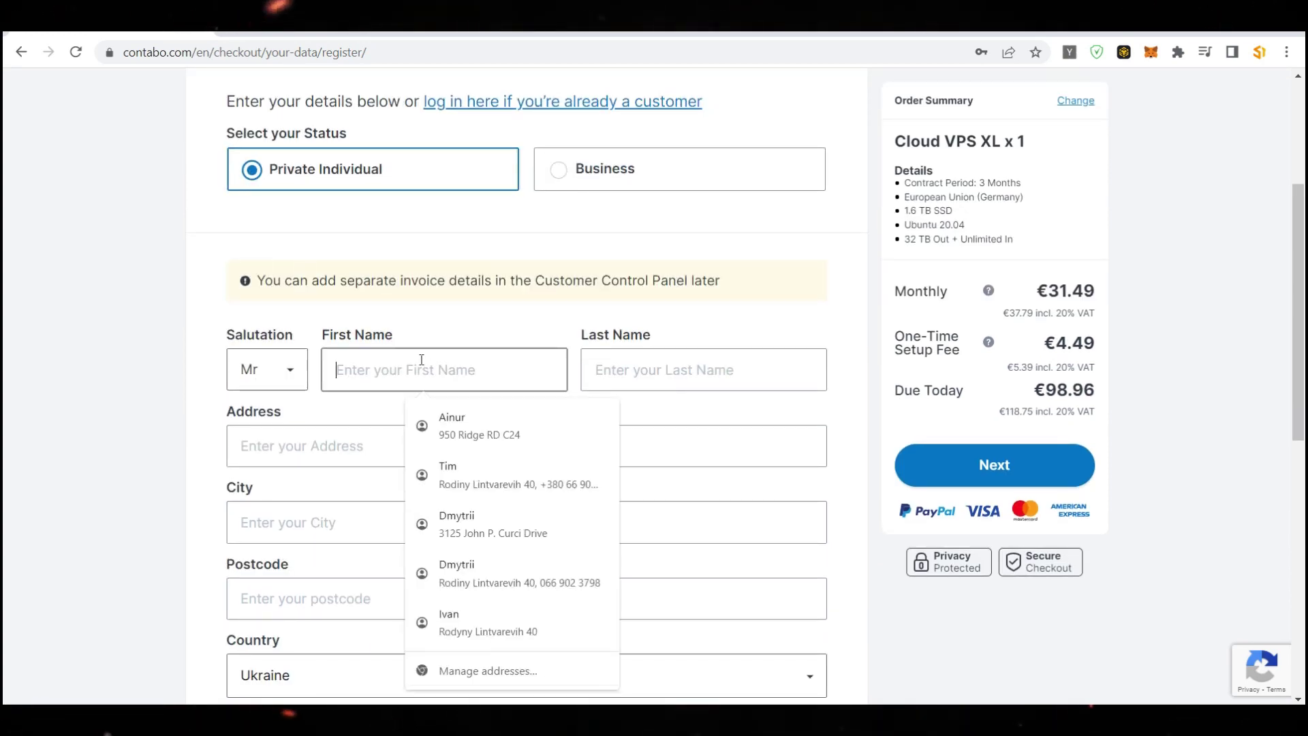
{"action": "left_click", "coordinate": [586, 369]}
Fill address, city and postcode from a saved address, then retype the street address
{"action": "left_click", "coordinate": [329, 447]}
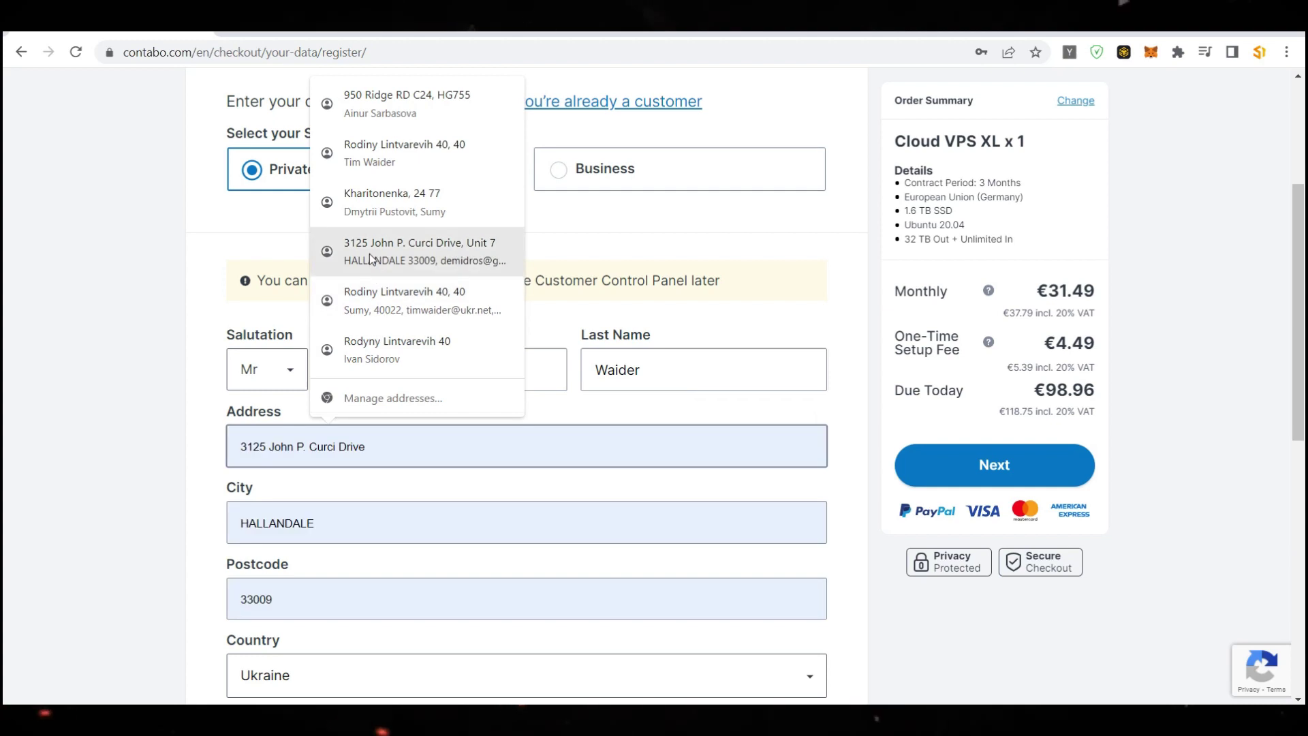
{"action": "left_click", "coordinate": [369, 252]}
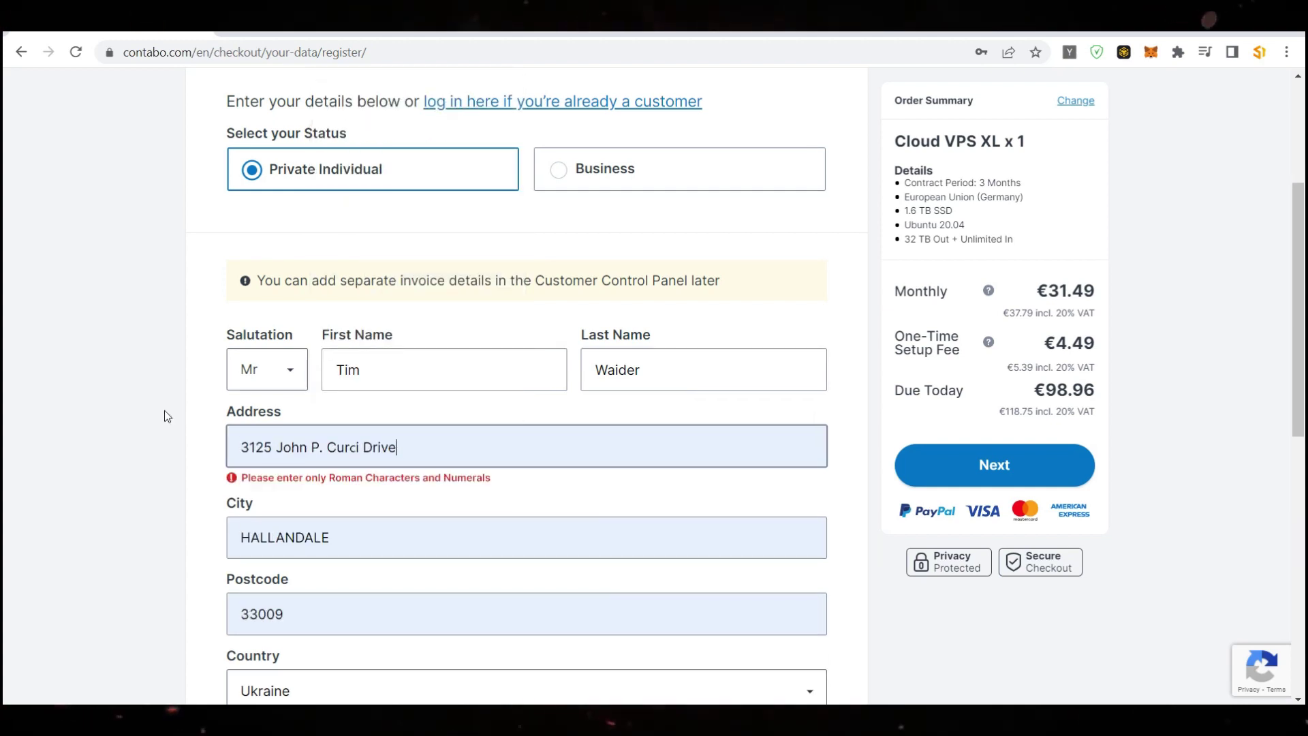
{"action": "left_click", "coordinate": [540, 461]}
{"action": "left_click", "coordinate": [479, 476]}
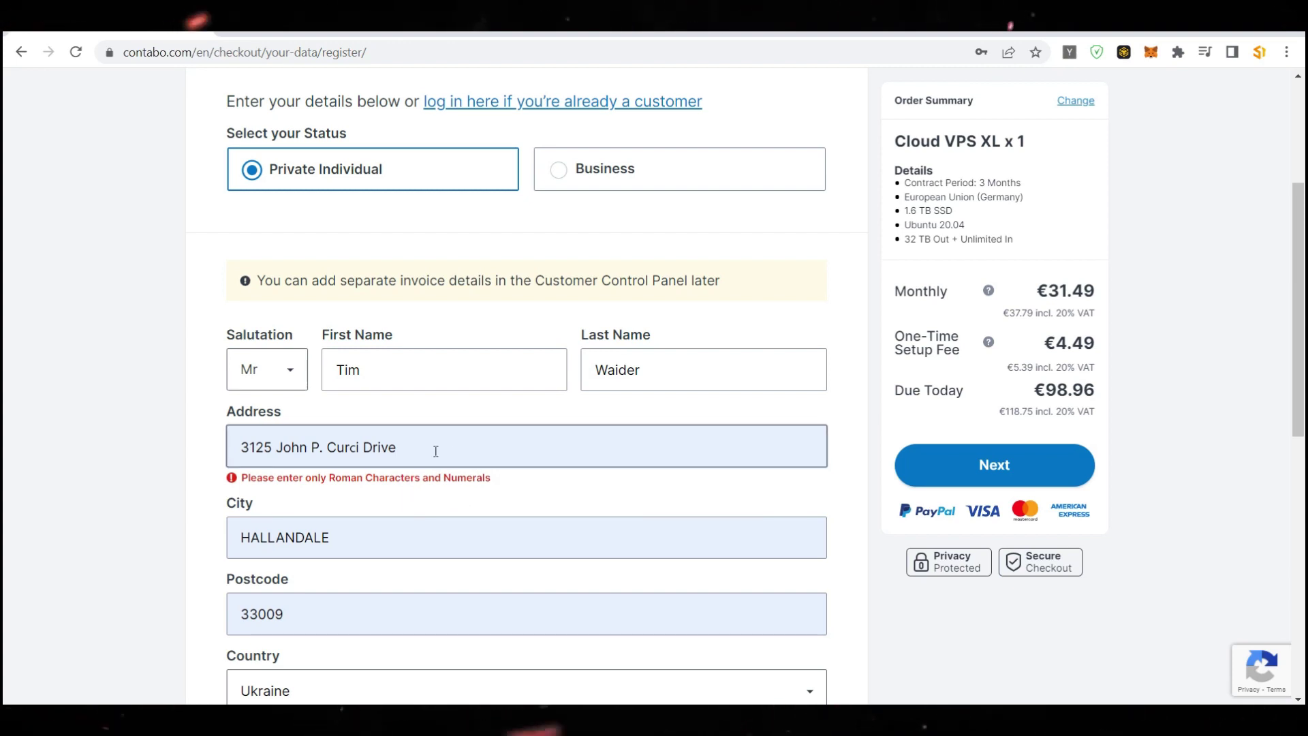
{"action": "triple_click", "coordinate": [540, 455]}
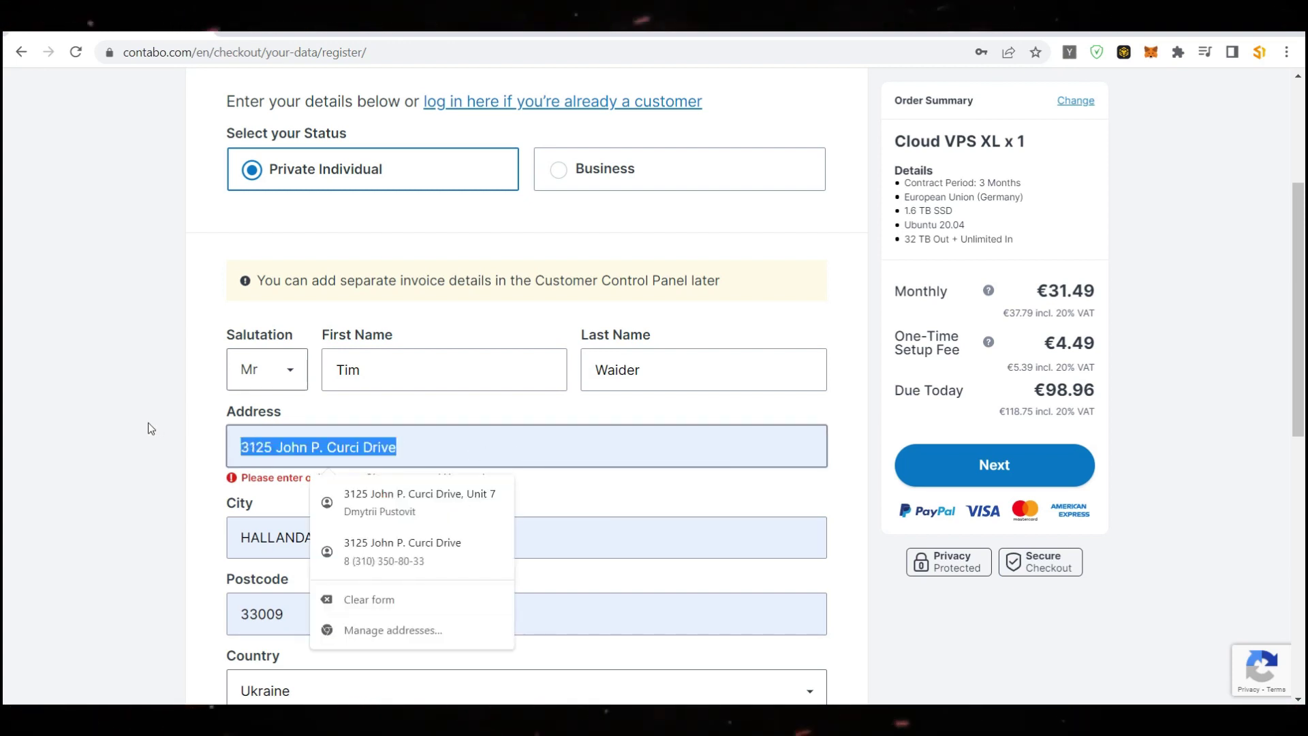
{"action": "type", "text": "R"}
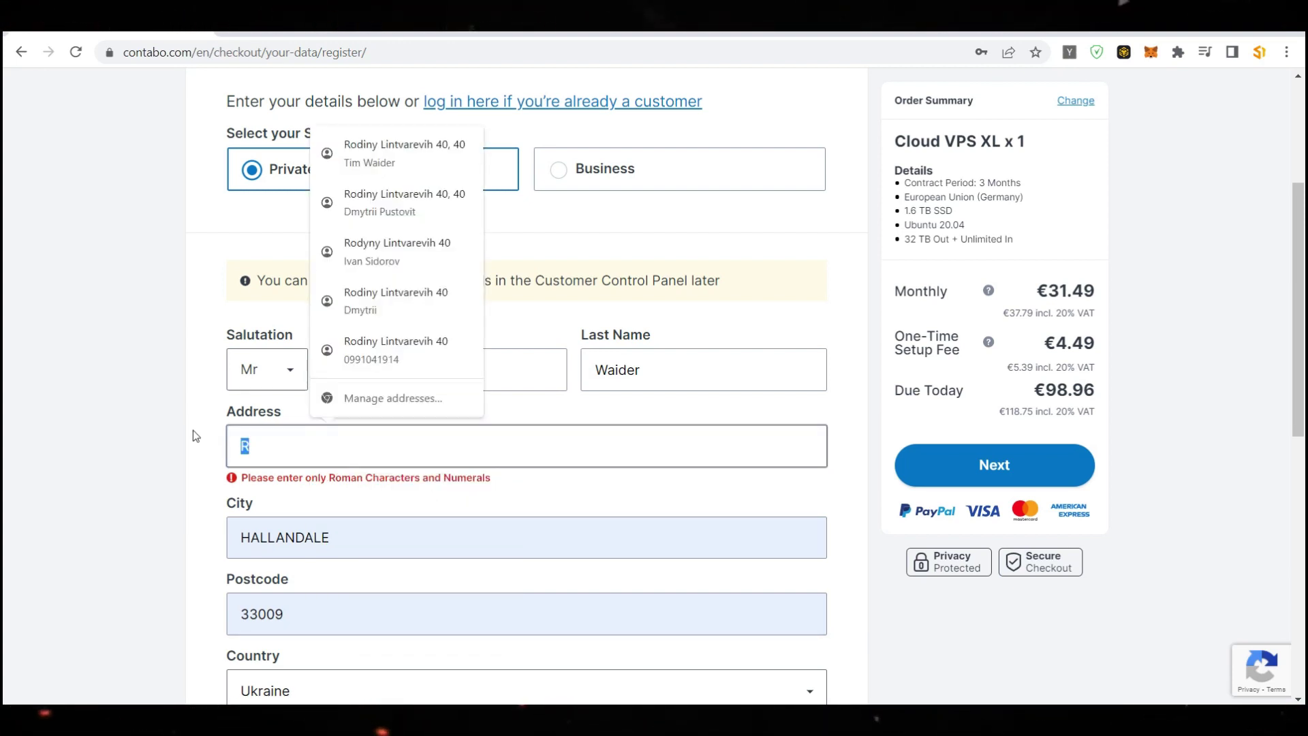
{"action": "type", "text": "Srereedtrhrt dge rg"}
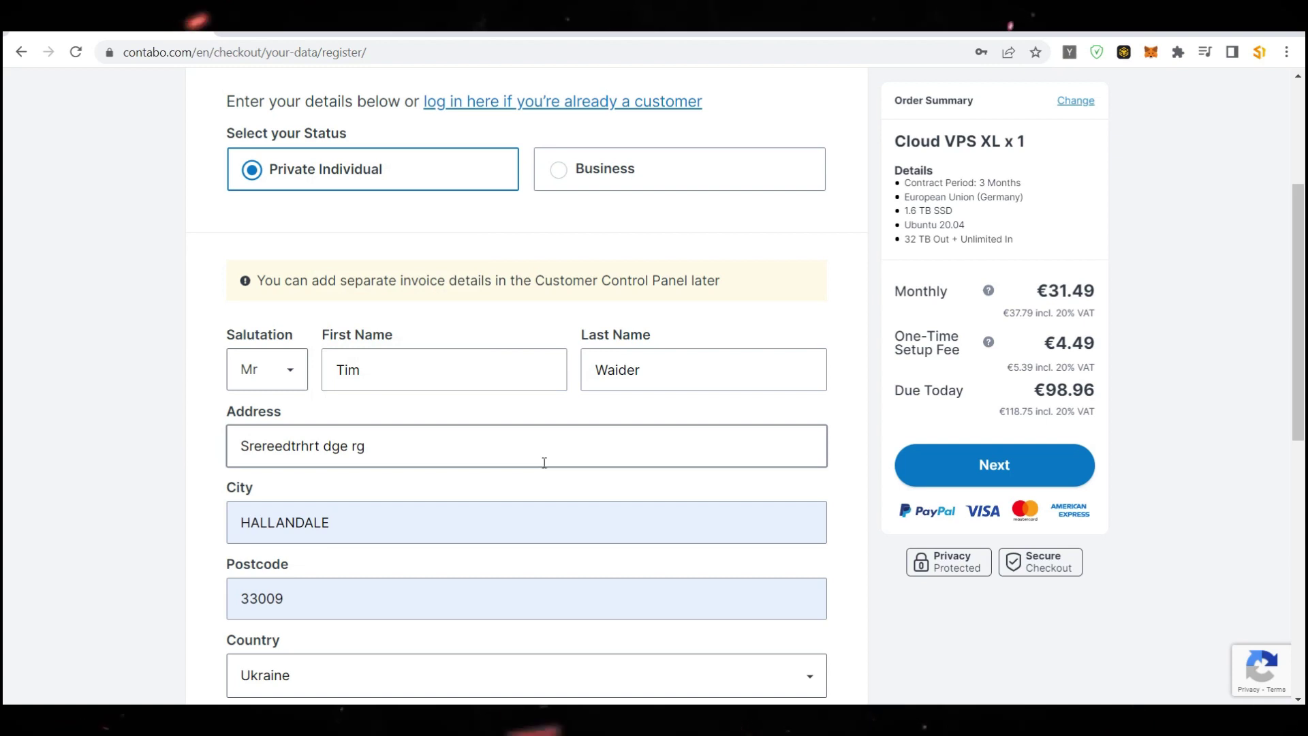
Tick the Contabo Newsletter subscription checkbox
{"action": "scroll", "coordinate": [540, 450], "scroll_direction": "down", "scroll_amount": 3}
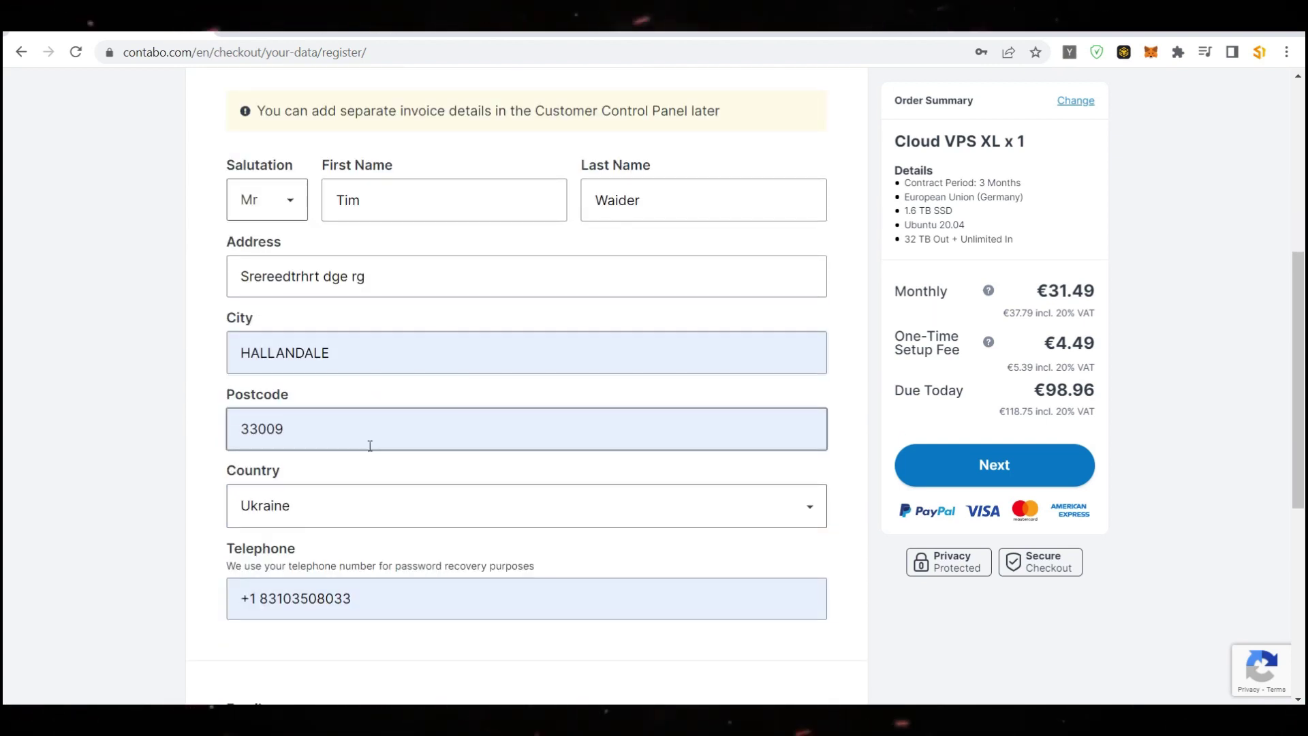
{"action": "scroll", "coordinate": [370, 441], "scroll_direction": "down", "scroll_amount": 3}
{"action": "scroll", "coordinate": [417, 340], "scroll_direction": "down", "scroll_amount": 1}
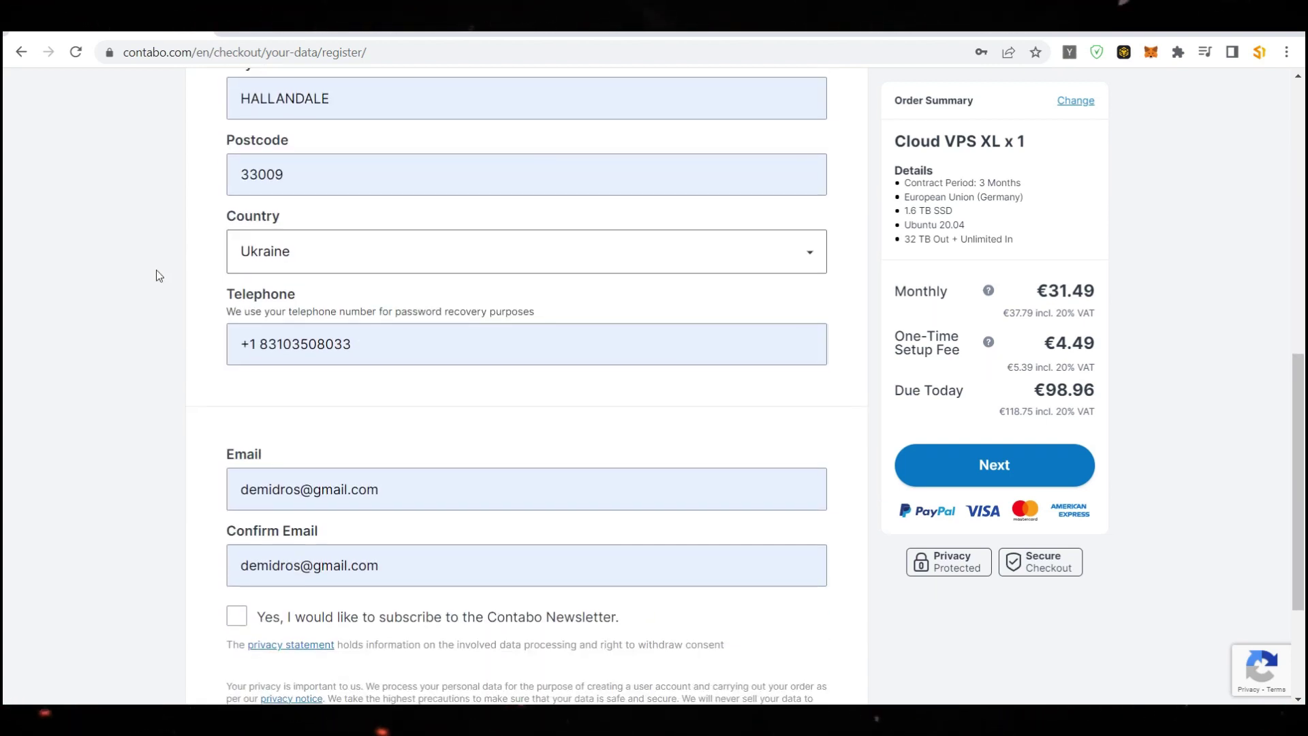
{"action": "scroll", "coordinate": [467, 323], "scroll_direction": "down", "scroll_amount": 3}
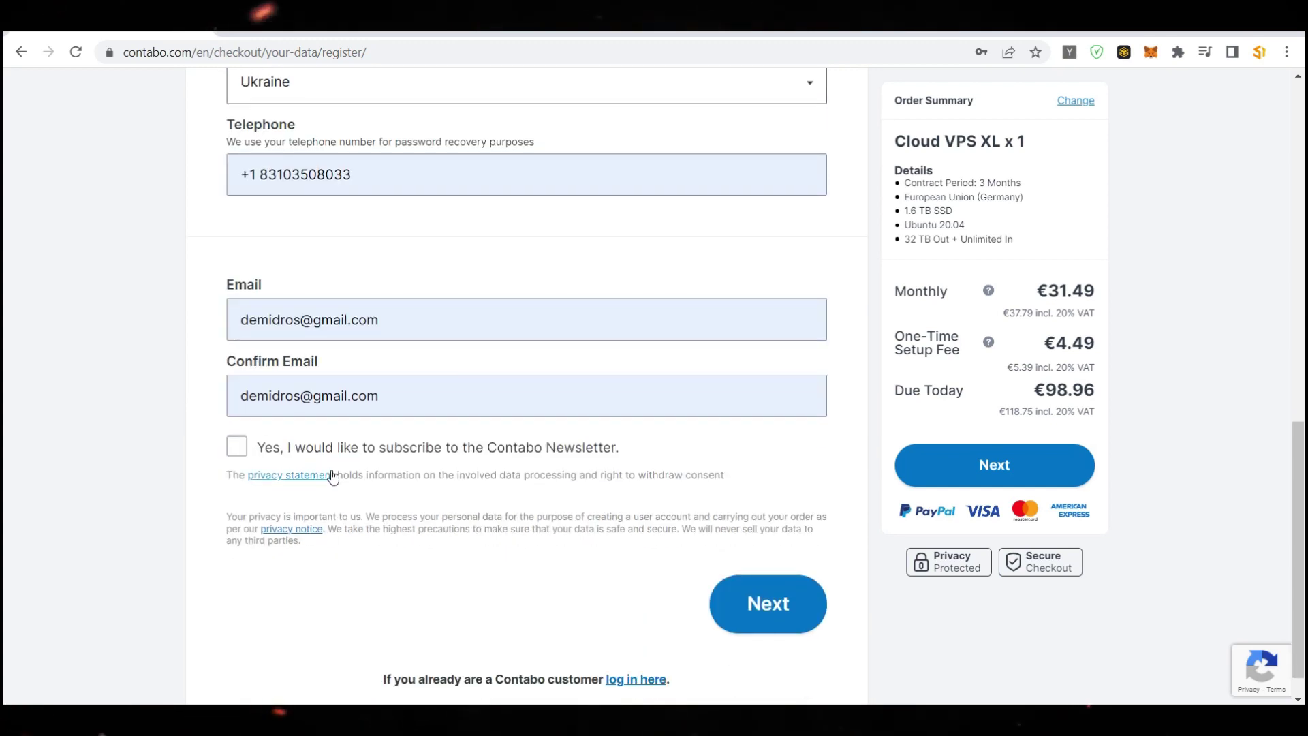
{"action": "left_click", "coordinate": [237, 449]}
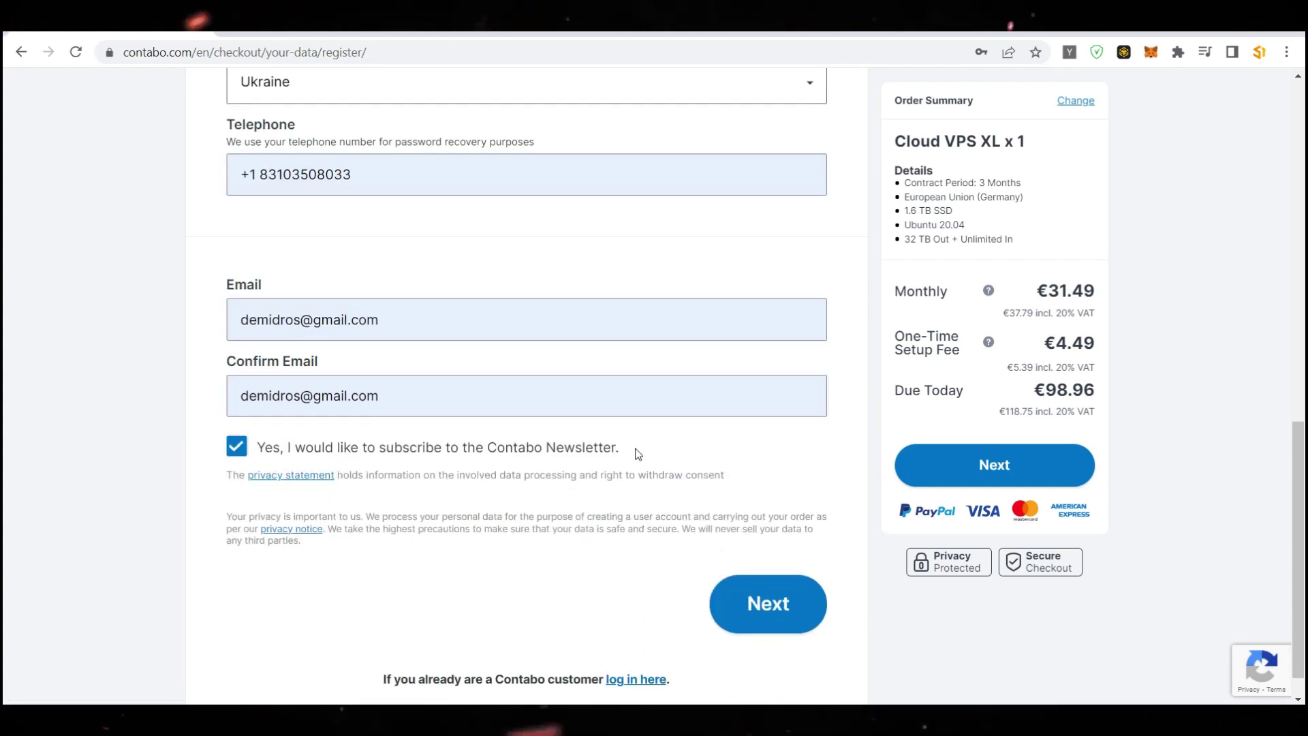
{"action": "scroll", "coordinate": [636, 455], "scroll_direction": "up", "scroll_amount": 12}
{"action": "scroll", "coordinate": [623, 387], "scroll_direction": "down", "scroll_amount": 12}
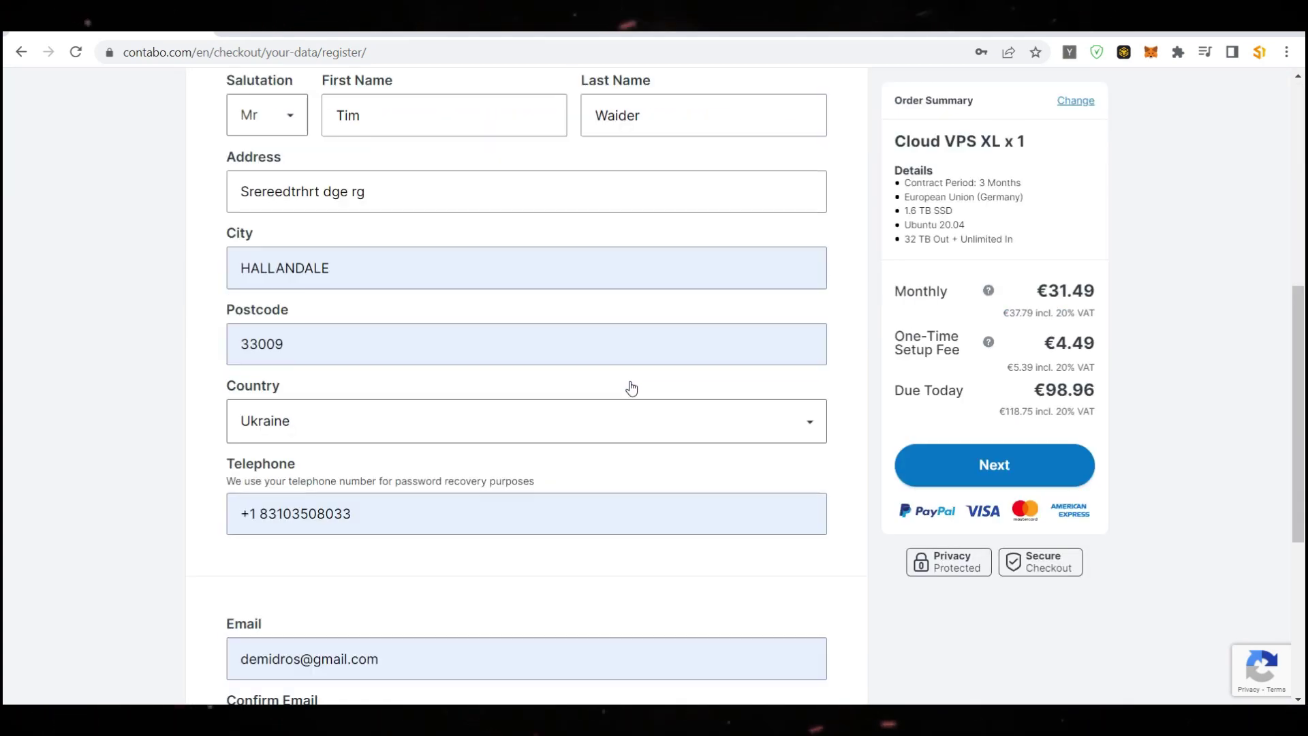
{"action": "scroll", "coordinate": [312, 316], "scroll_direction": "up", "scroll_amount": 1}
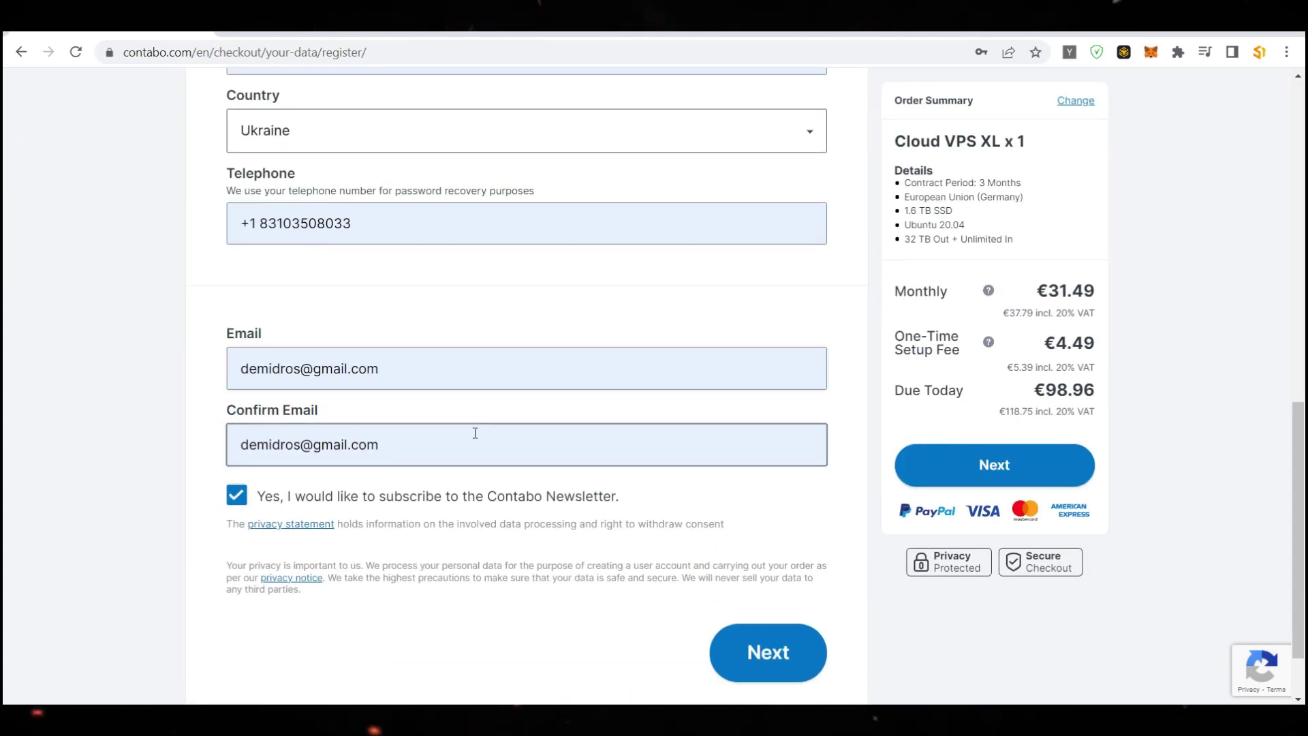
{"action": "scroll", "coordinate": [502, 449], "scroll_direction": "up", "scroll_amount": 10}
{"action": "scroll", "coordinate": [504, 446], "scroll_direction": "down", "scroll_amount": 12}
Submit customer details, decline saving the address, and continue with Bank Transfer payment
{"action": "left_click", "coordinate": [780, 571]}
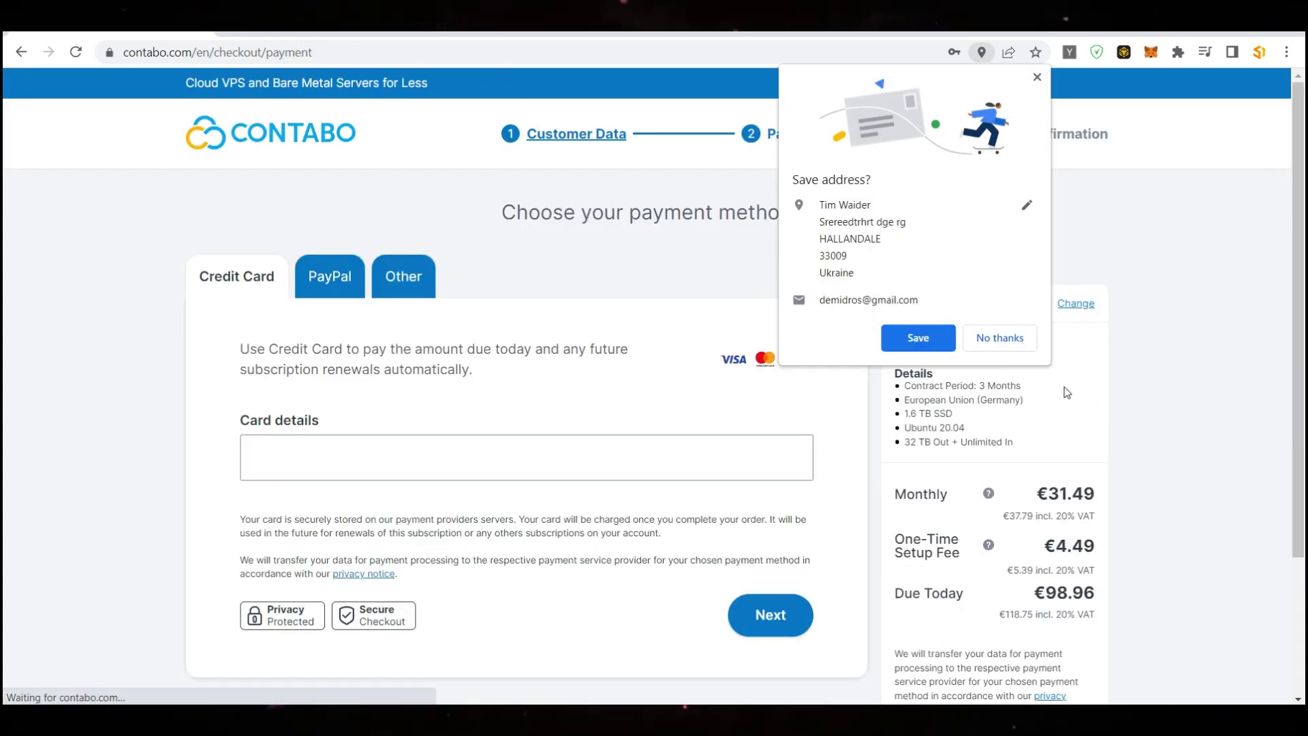
{"action": "left_click", "coordinate": [1007, 339]}
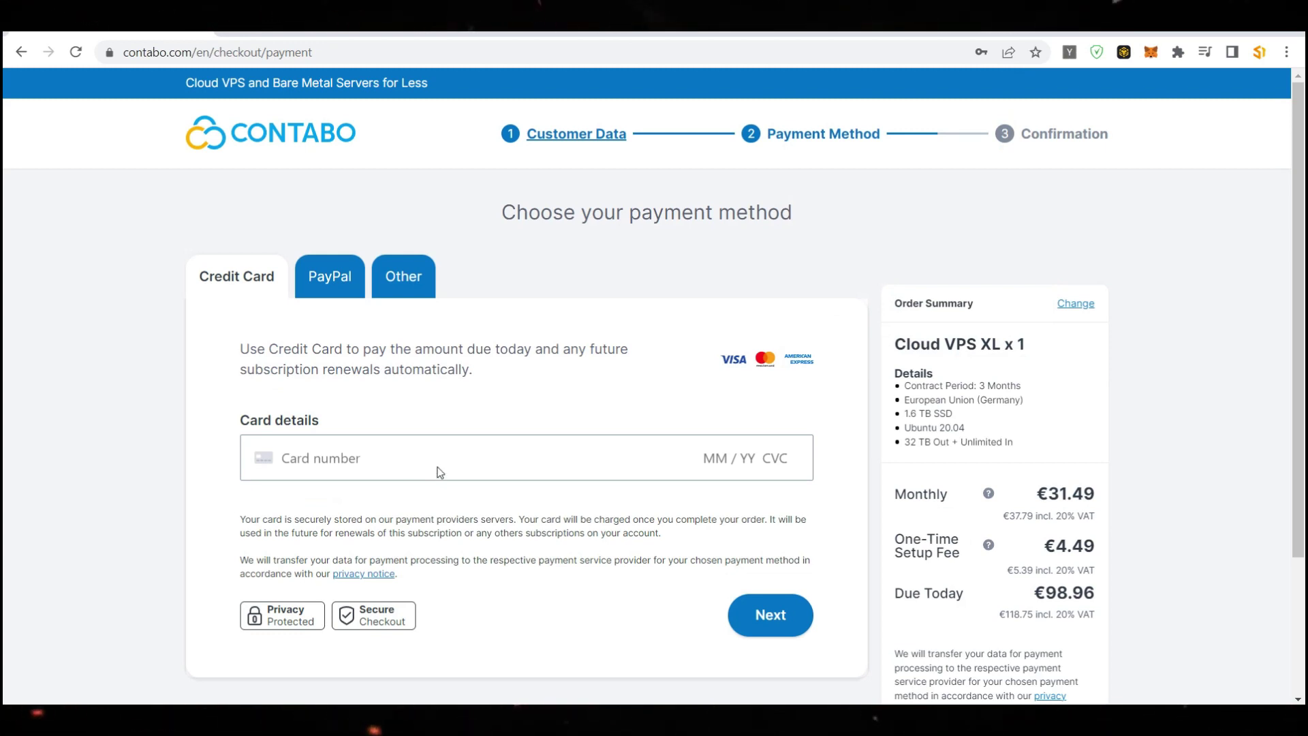
{"action": "left_click", "coordinate": [417, 455]}
{"action": "type", "text": "2525"}
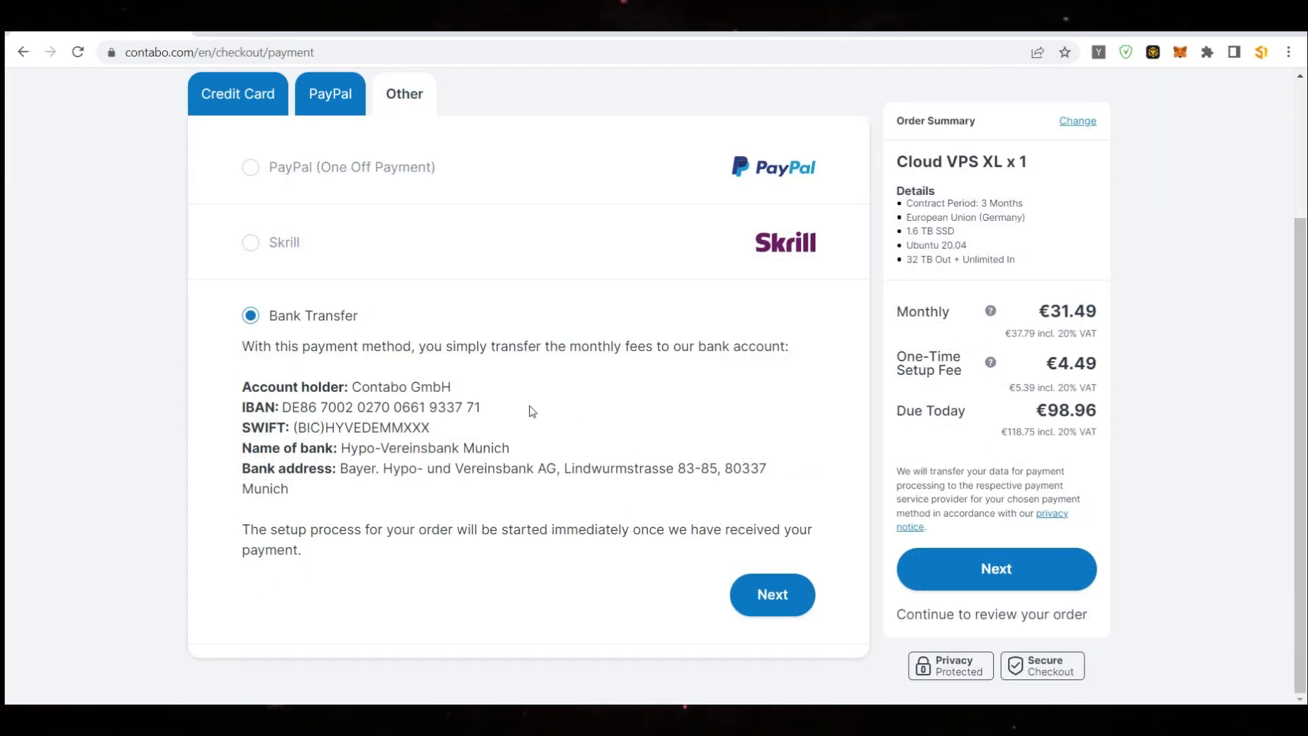
{"action": "scroll", "coordinate": [488, 405], "scroll_direction": "up", "scroll_amount": 3}
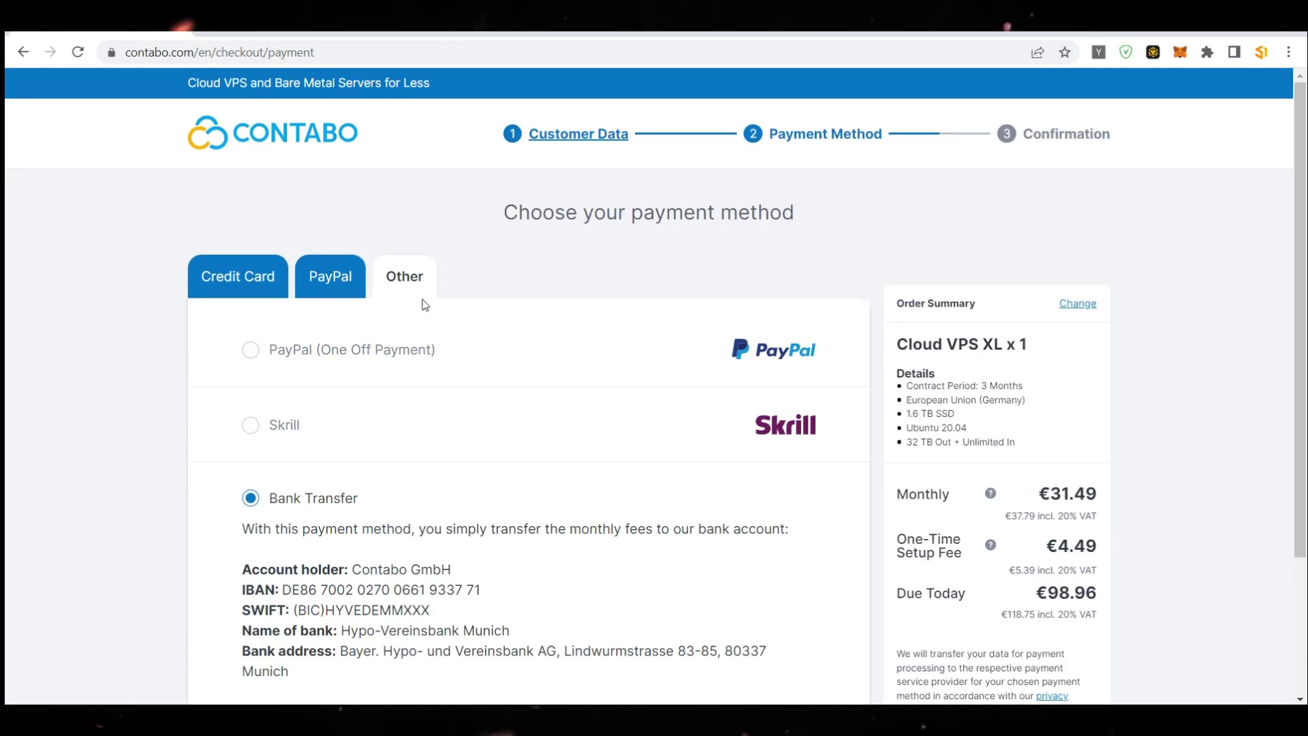
{"action": "scroll", "coordinate": [552, 292], "scroll_direction": "down", "scroll_amount": 3}
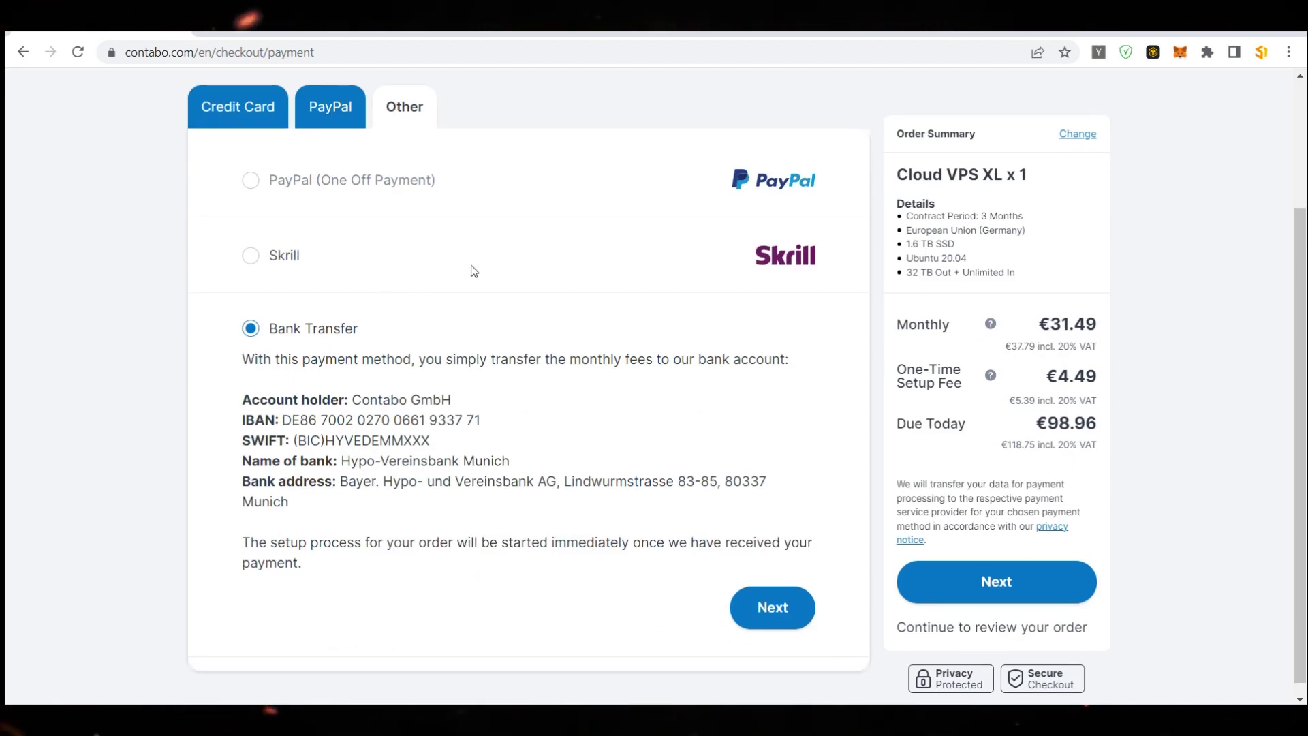
{"action": "scroll", "coordinate": [613, 304], "scroll_direction": "down", "scroll_amount": 1}
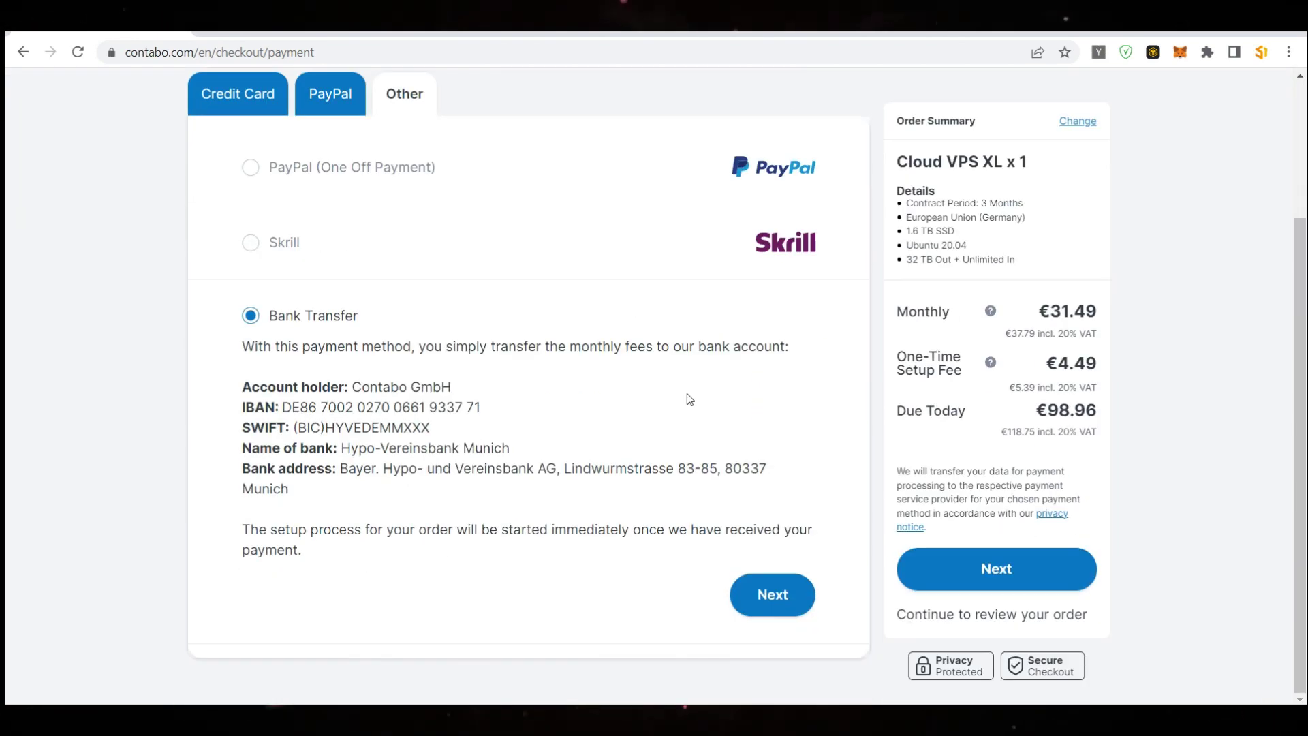
{"action": "left_click", "coordinate": [761, 599]}
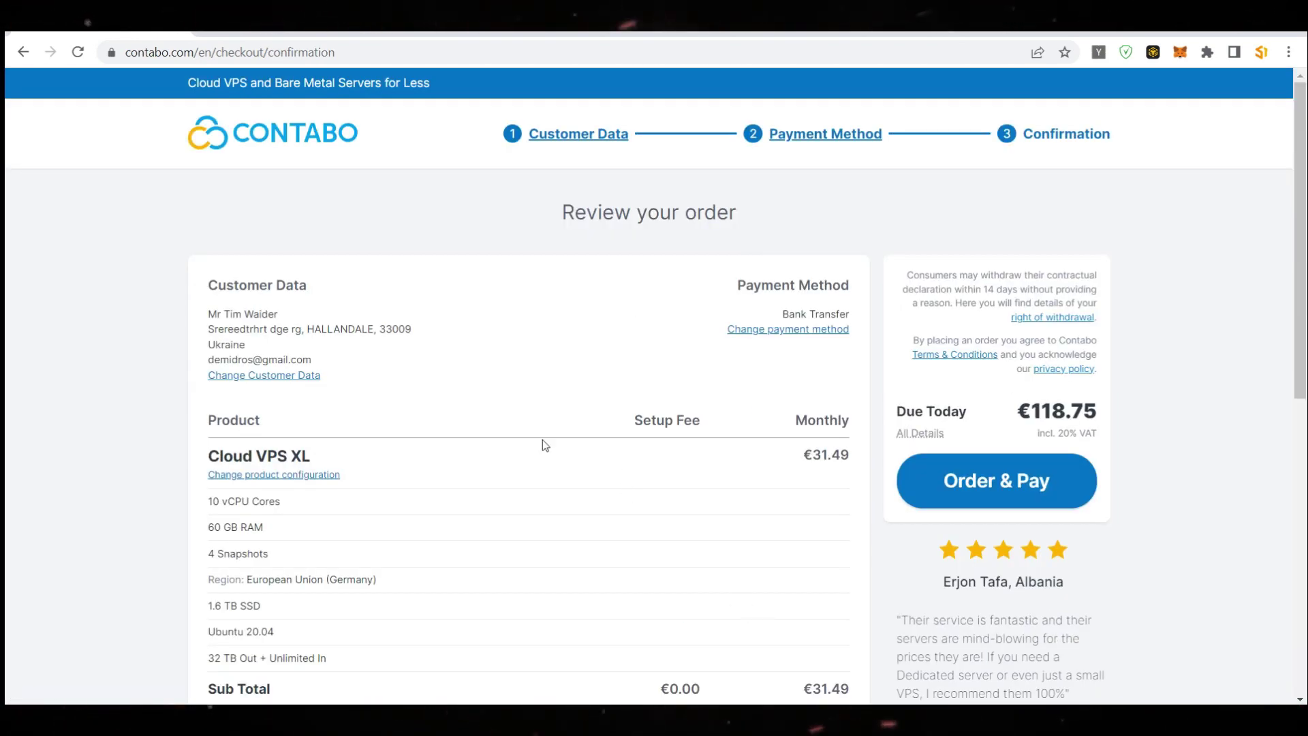
Check customer data, product details, term length and the €118.75 price breakdown
{"action": "scroll", "coordinate": [590, 343], "scroll_direction": "down", "scroll_amount": 3}
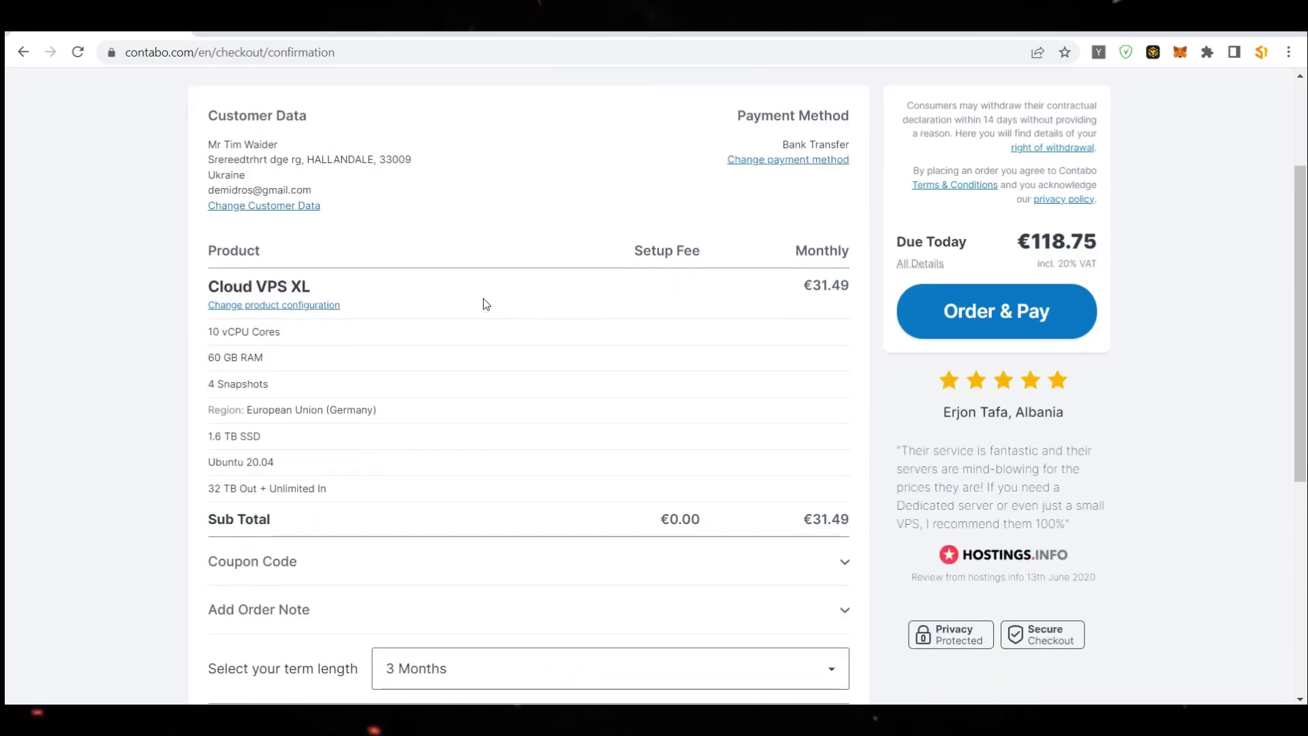
{"action": "scroll", "coordinate": [490, 310], "scroll_direction": "down", "scroll_amount": 6}
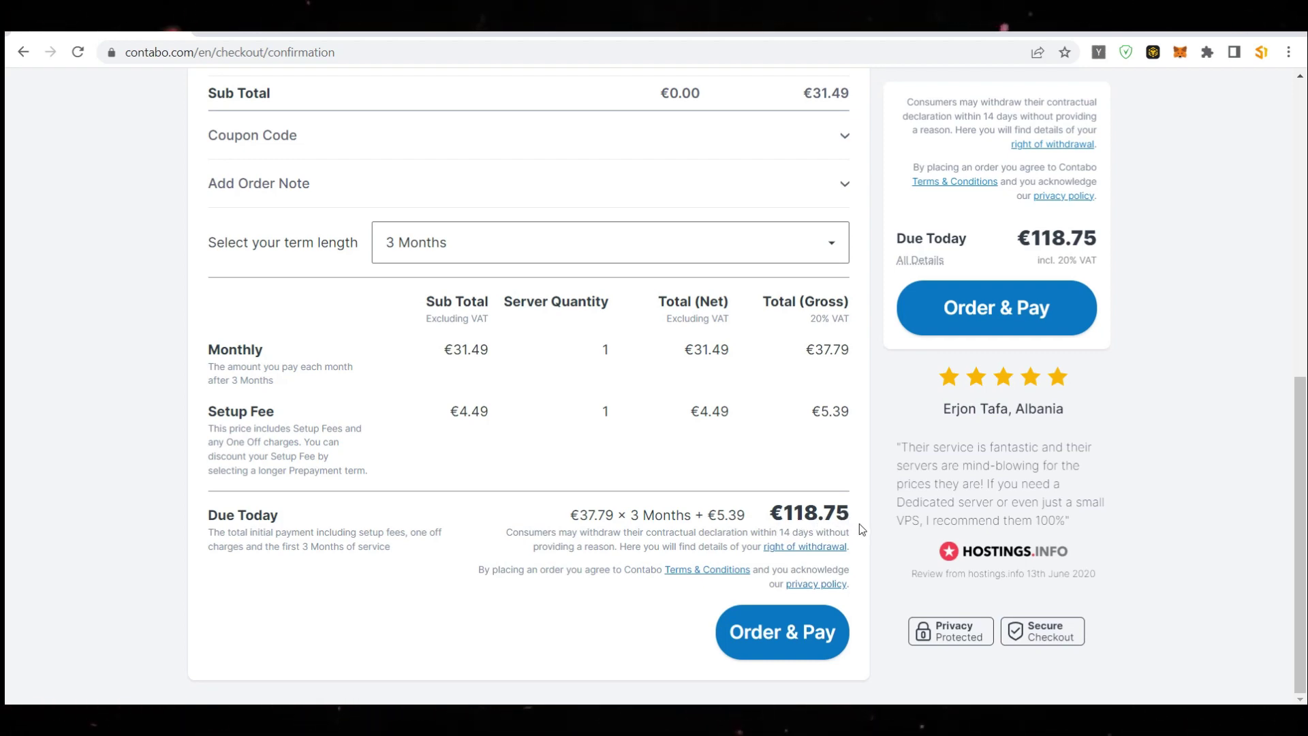
{"action": "scroll", "coordinate": [389, 396], "scroll_direction": "up", "scroll_amount": 6}
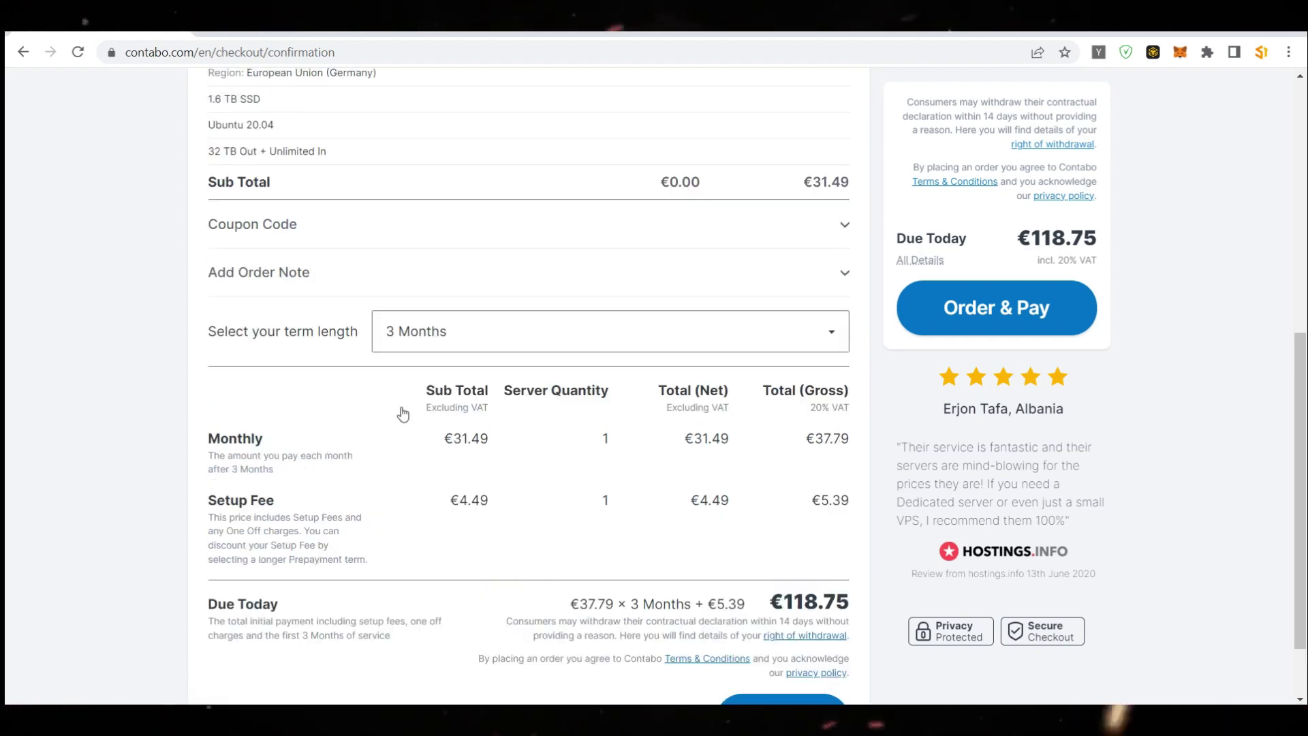
{"action": "scroll", "coordinate": [436, 424], "scroll_direction": "up", "scroll_amount": 3}
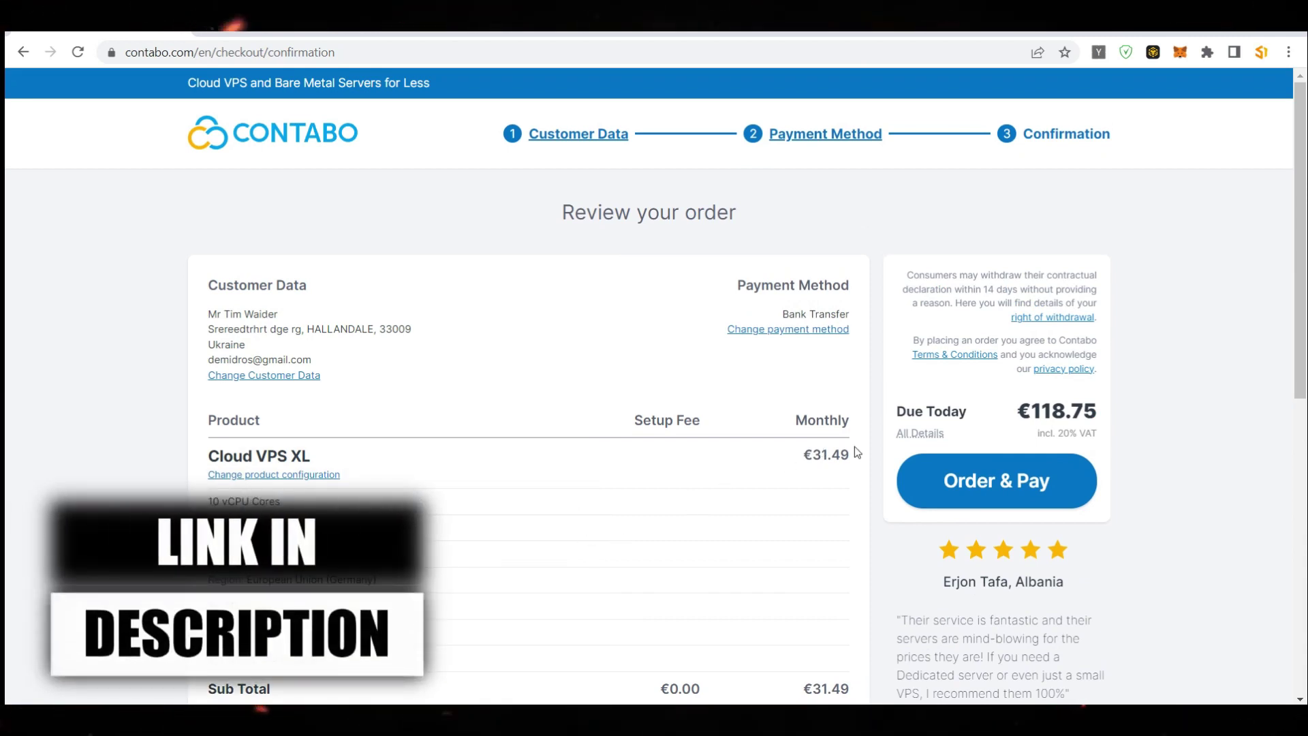
{"action": "scroll", "coordinate": [831, 437], "scroll_direction": "down", "scroll_amount": 4}
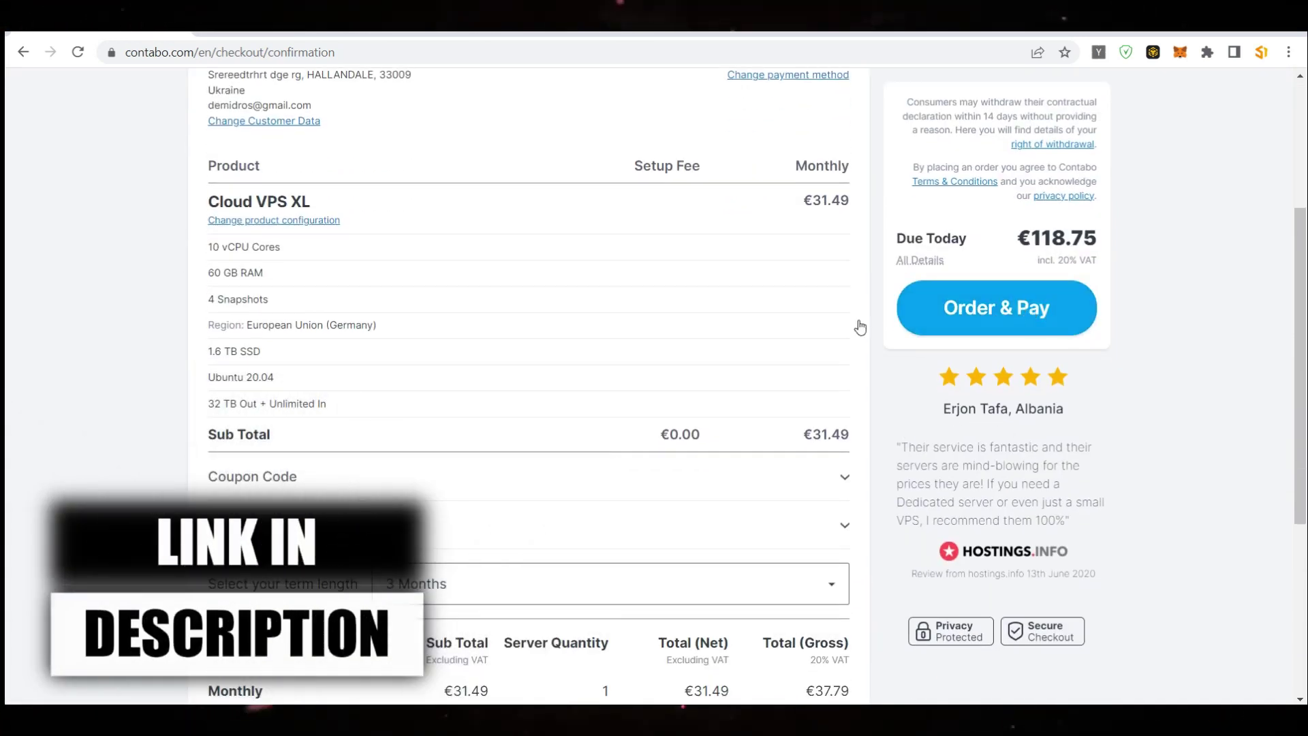
{"action": "scroll", "coordinate": [447, 334], "scroll_direction": "up", "scroll_amount": 4}
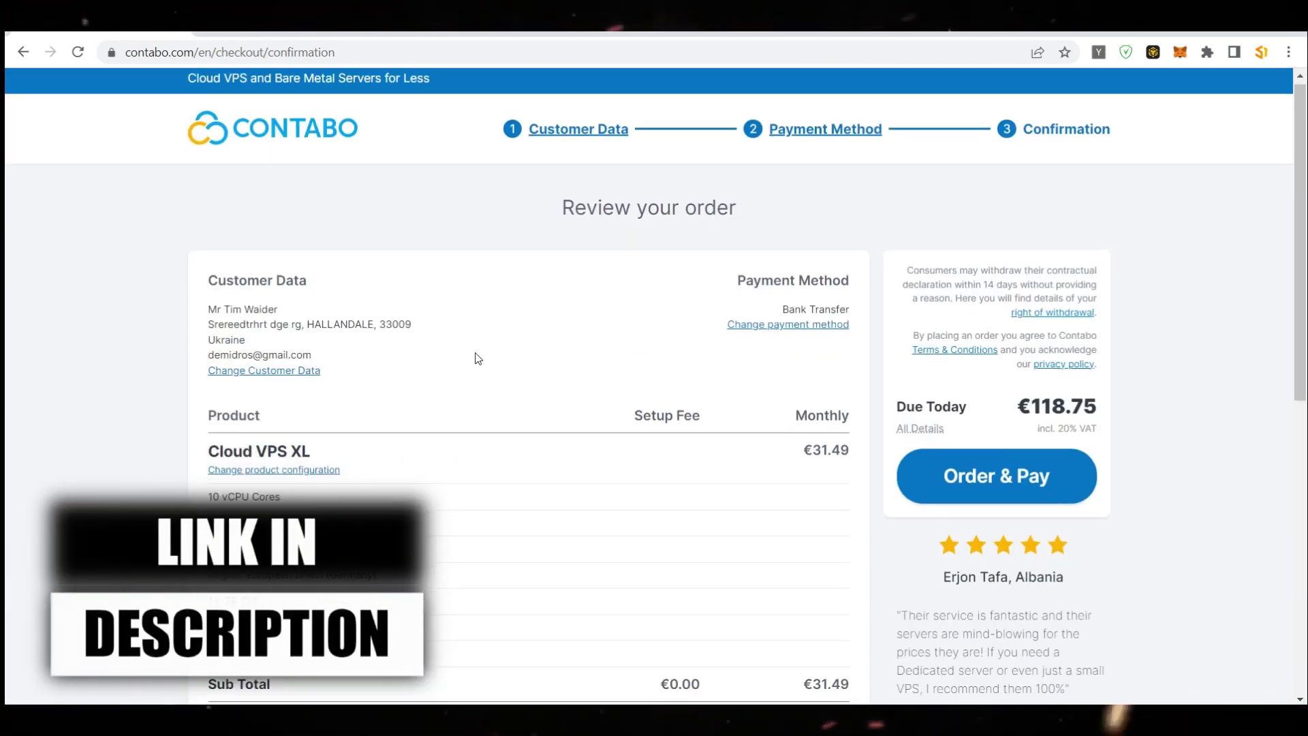
{"action": "scroll", "coordinate": [531, 378], "scroll_direction": "down", "scroll_amount": 8}
{"action": "scroll", "coordinate": [731, 488], "scroll_direction": "down", "scroll_amount": 1}
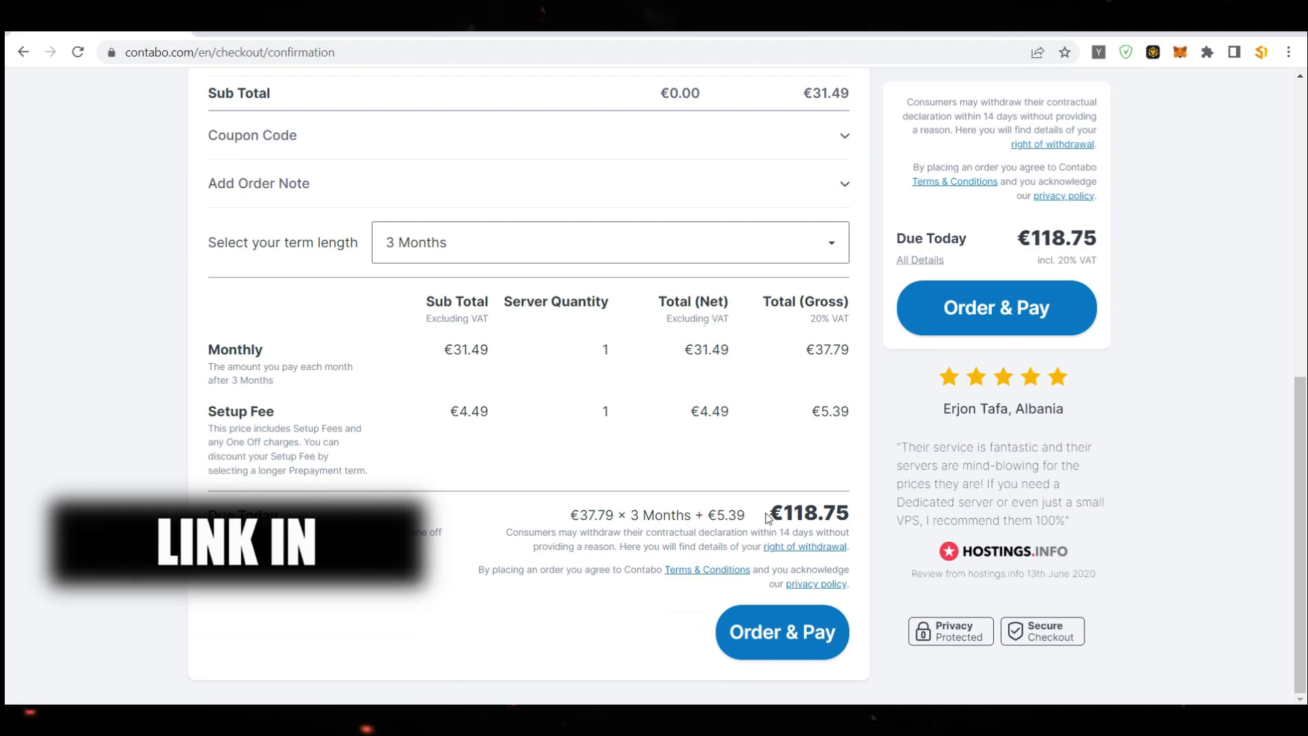
{"action": "scroll", "coordinate": [543, 430], "scroll_direction": "up", "scroll_amount": 9}
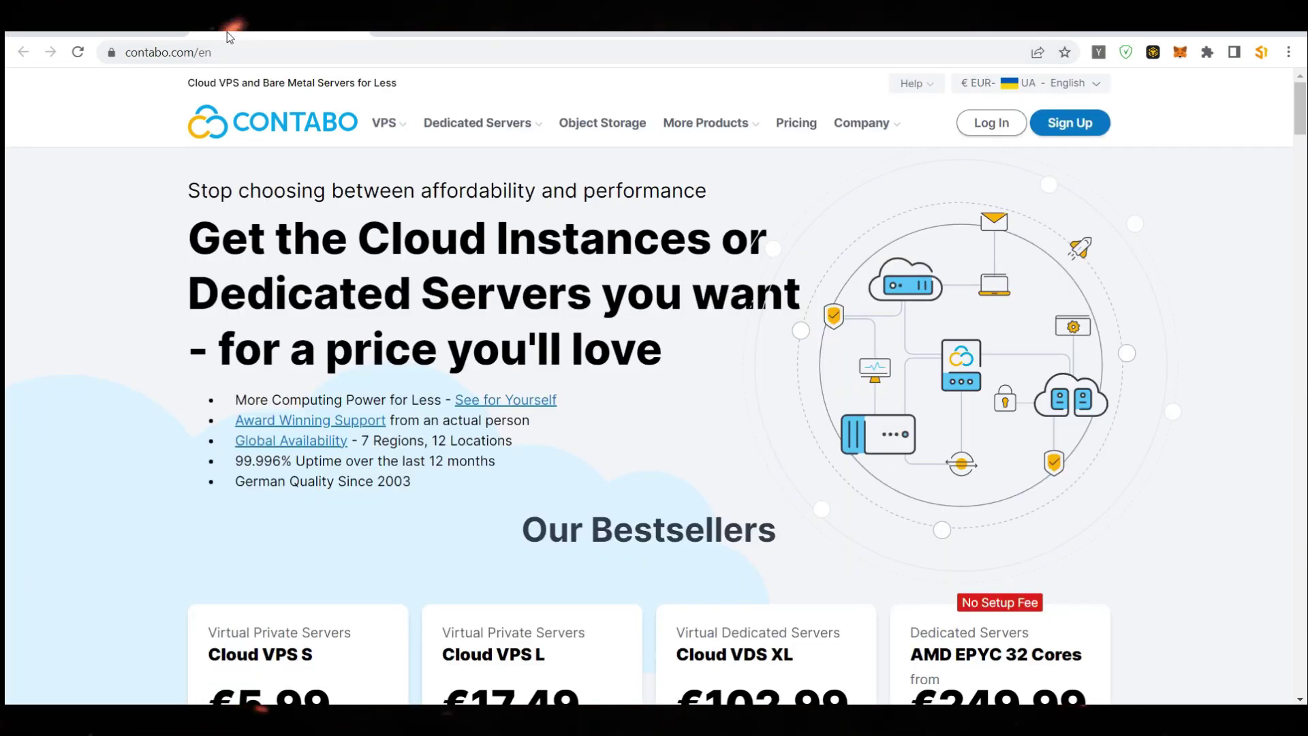
Switch to the my.contabo.com tab to see Your services
{"action": "left_click", "coordinate": [406, 35]}
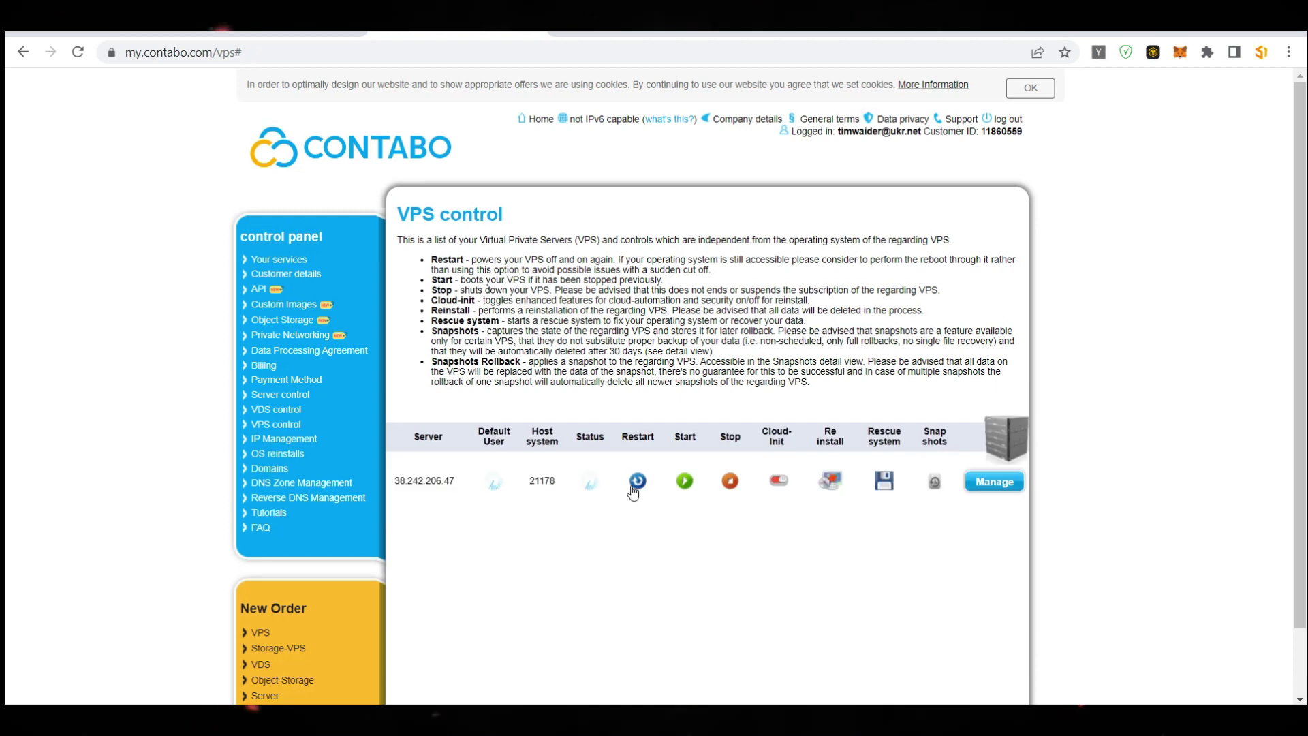
Check on the VPS control page that server 38.242.206.47 is Running
{"action": "scroll", "coordinate": [610, 455], "scroll_direction": "down", "scroll_amount": 1}
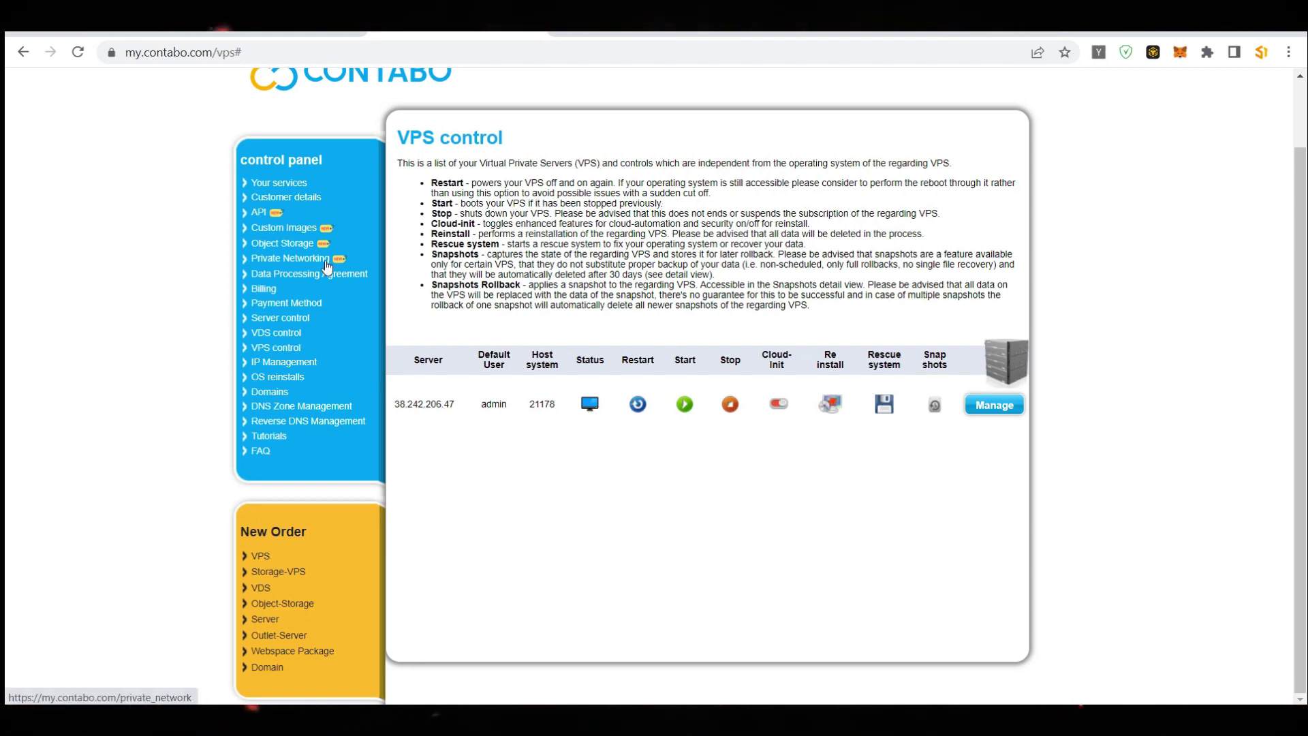
{"action": "scroll", "coordinate": [373, 426], "scroll_direction": "up", "scroll_amount": 2}
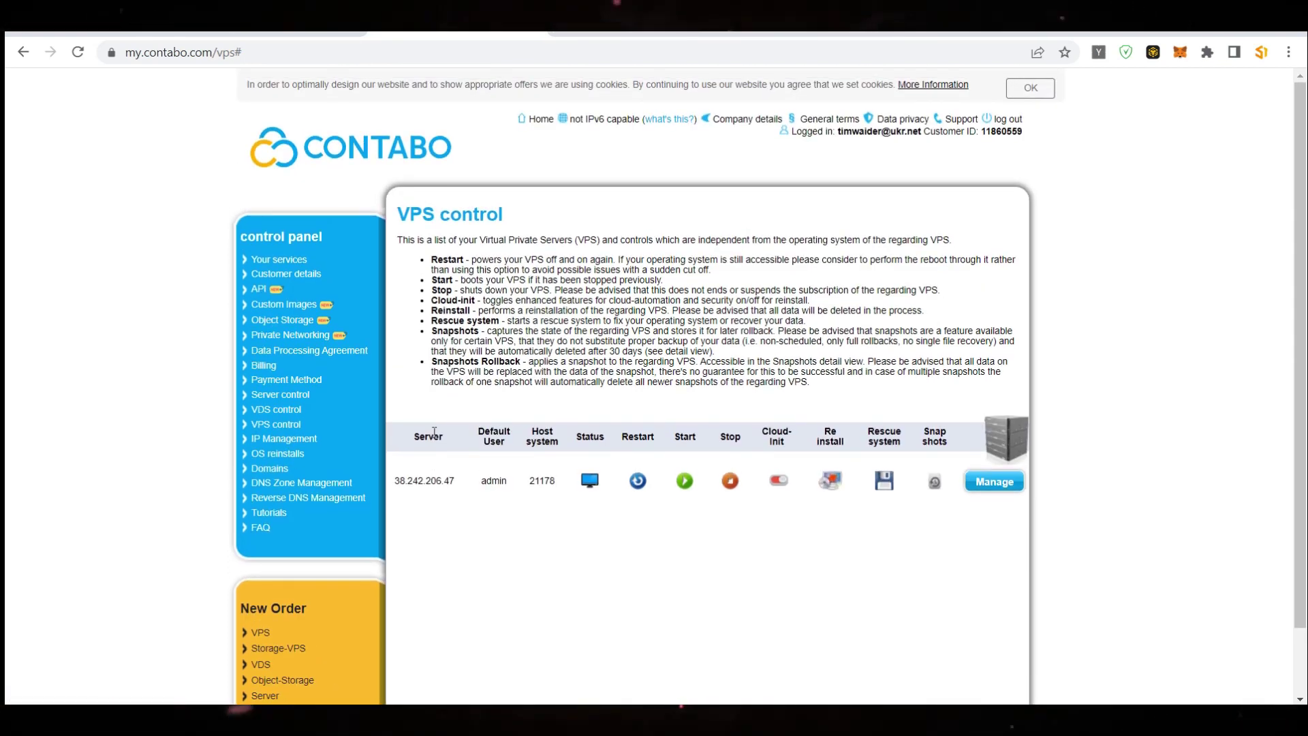